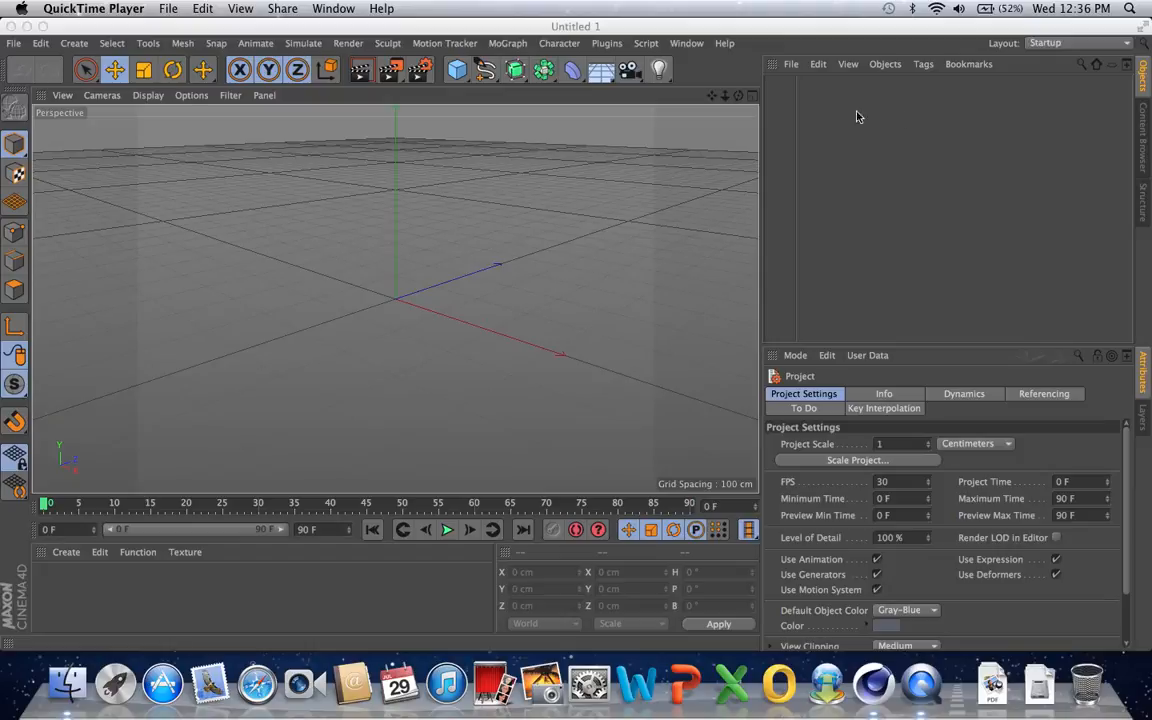
# Add a cube and stretch it along the X axis into a long box about 597 cm wide
pyautogui.click(456, 69)
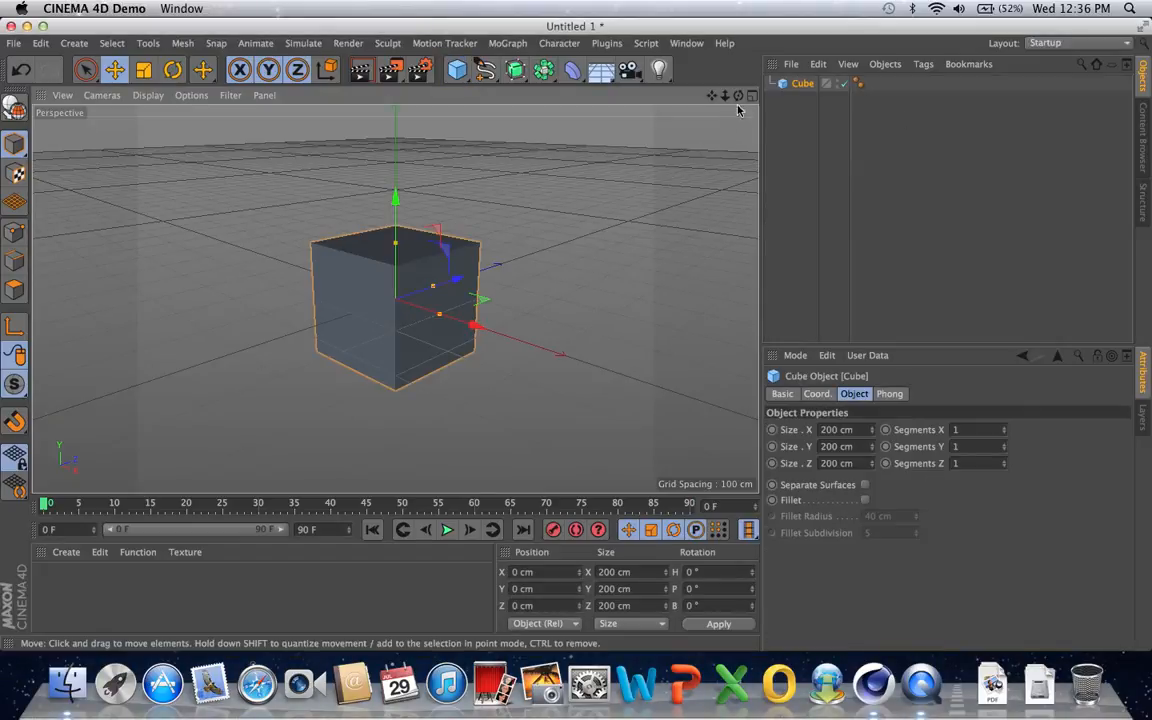
pyautogui.keyDown('alt'); pyautogui.moveTo(430, 288); pyautogui.dragTo(585, 320); pyautogui.keyUp('alt')
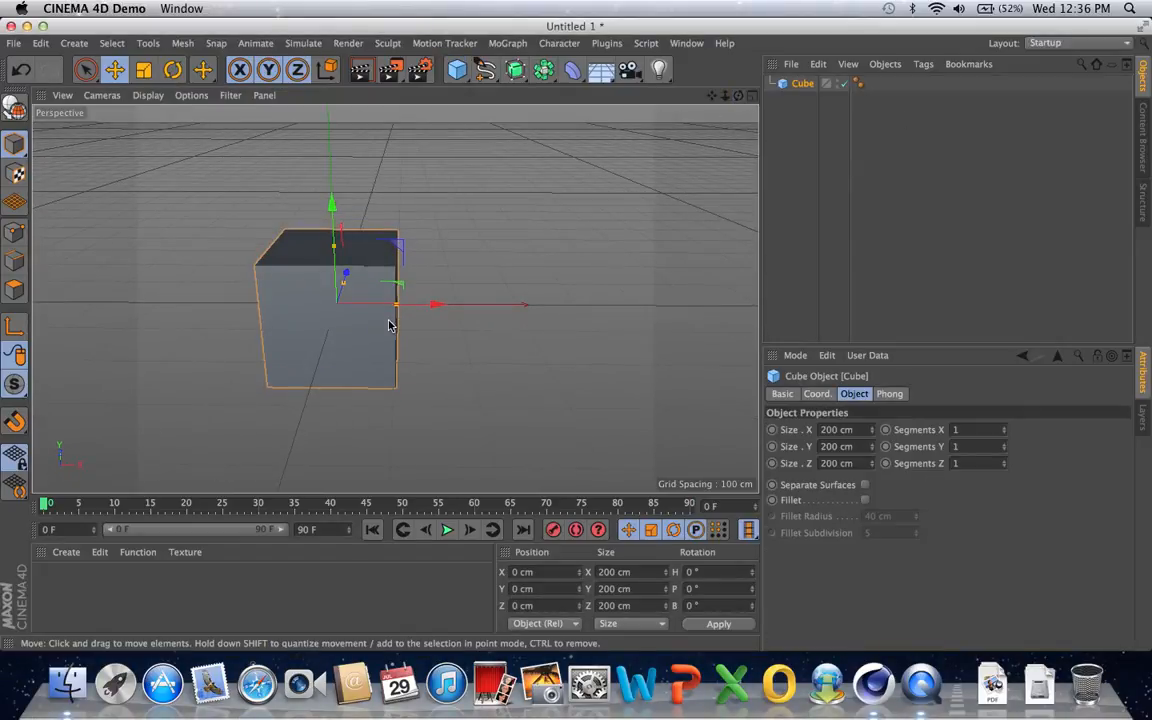
pyautogui.moveTo(397, 308); pyautogui.dragTo(515, 303)
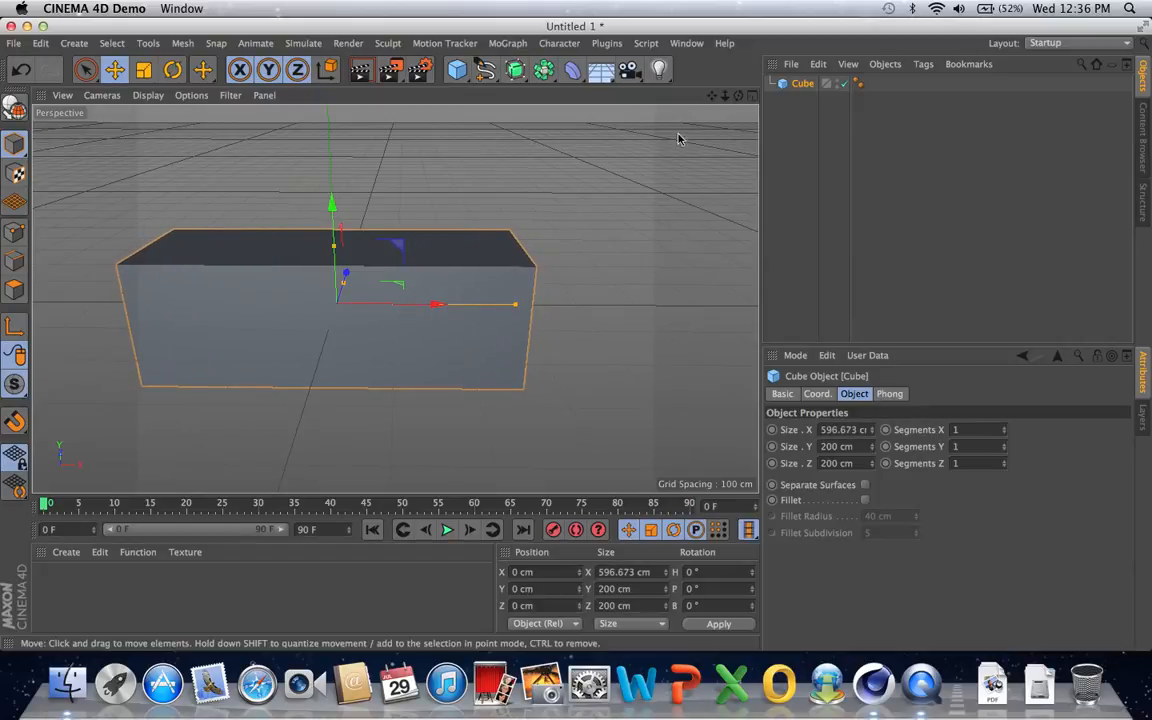
pyautogui.keyDown('alt'); pyautogui.moveTo(515, 303); pyautogui.dragTo(577, 303, button='middle'); pyautogui.keyUp('alt')
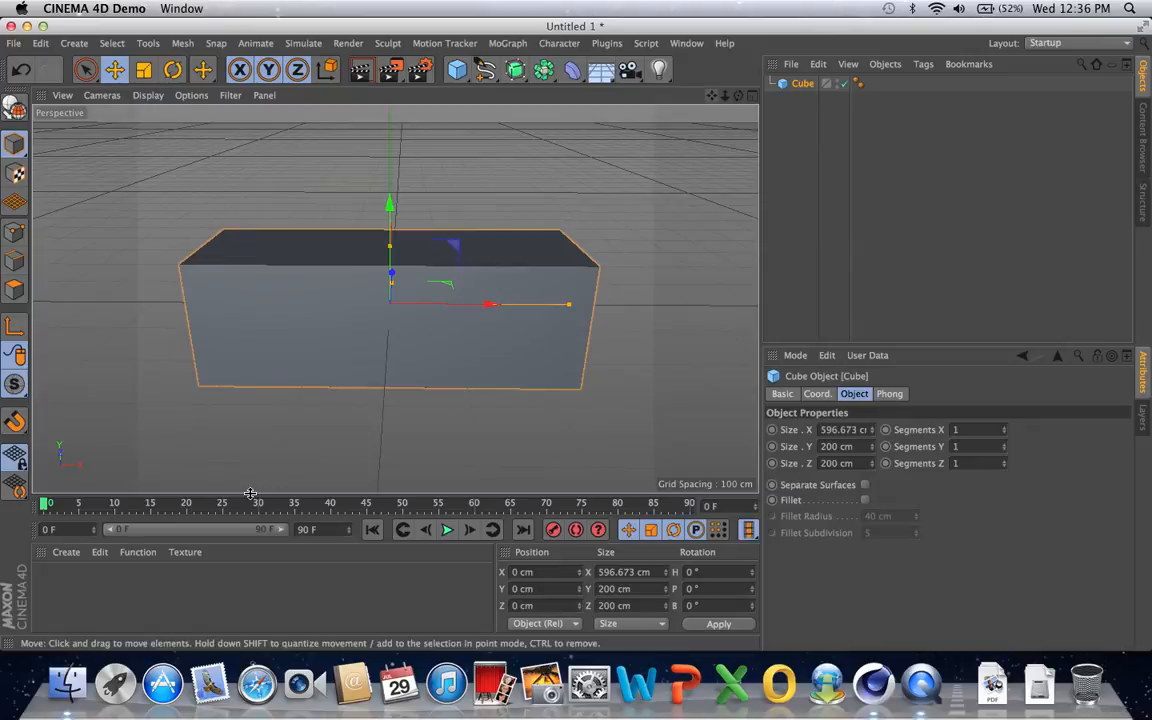
# Create a material with an orange colour of RGB 225, 150, 30 and turn off its Reflectance channel
pyautogui.click(55, 581)
pyautogui.doubleClick(55, 581)
pyautogui.doubleClick(50, 582)
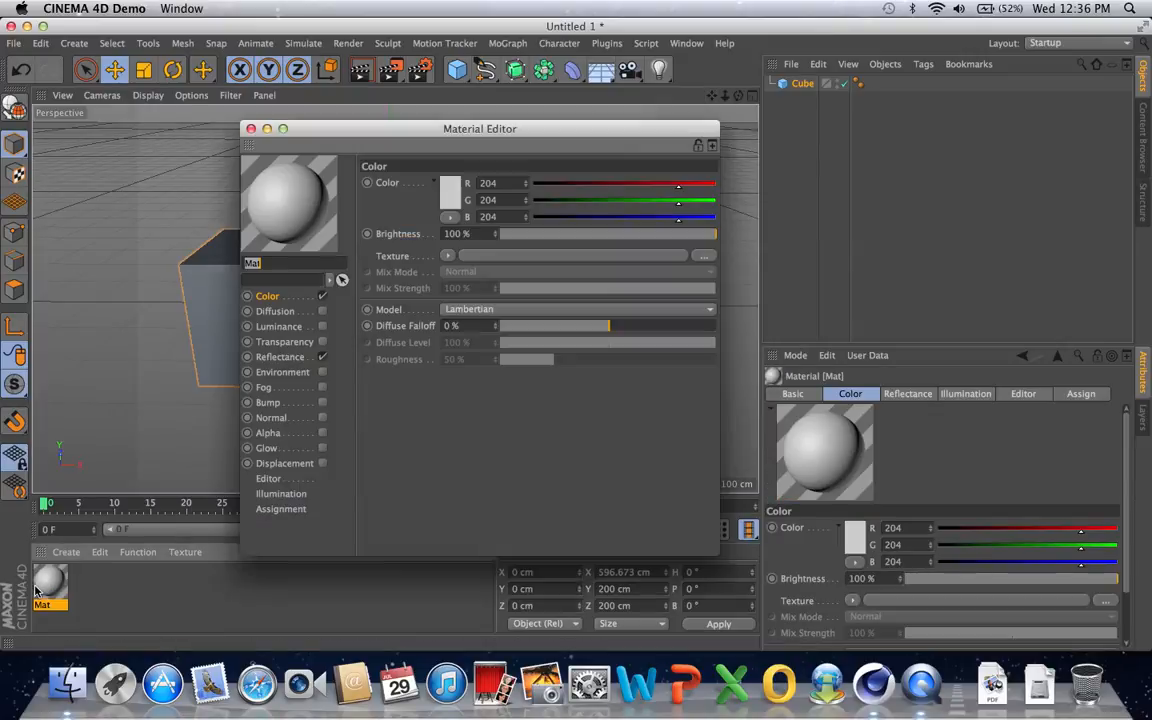
pyautogui.click(450, 193)
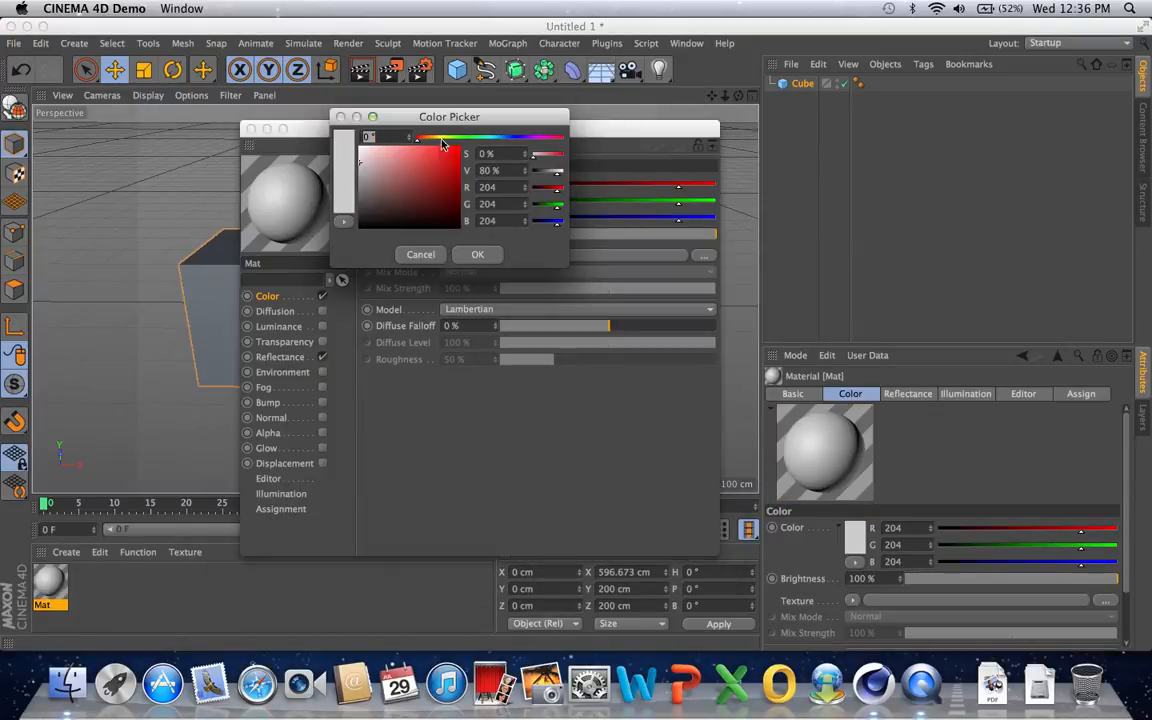
pyautogui.click(432, 137)
pyautogui.click(447, 154)
pyautogui.click(478, 254)
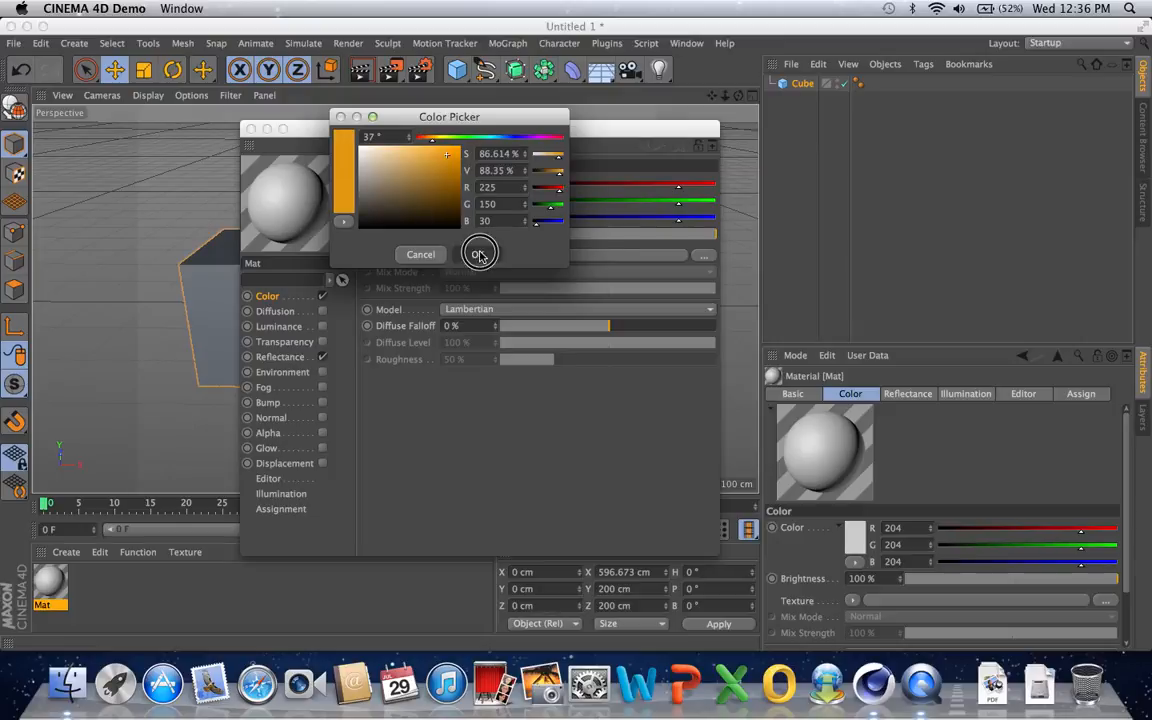
pyautogui.click(322, 357)
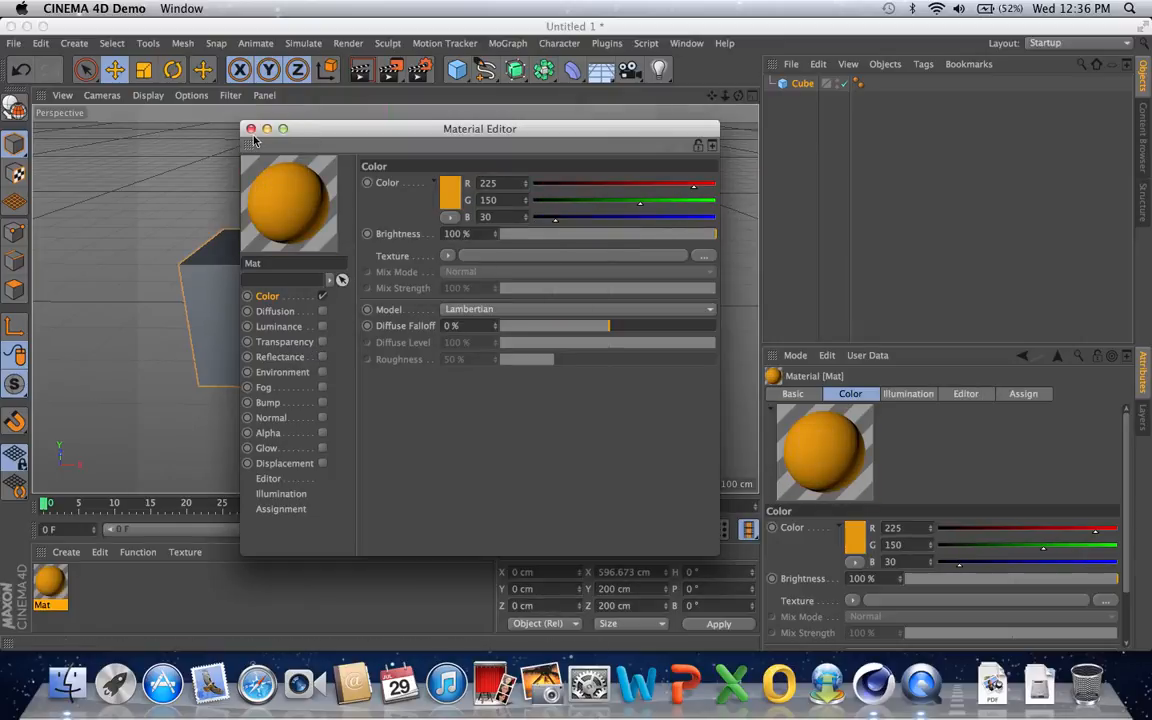
pyautogui.click(251, 128)
# Apply the orange material to the box and raise the box along Y by about 104 cm
pyautogui.moveTo(50, 587); pyautogui.dragTo(321, 285)
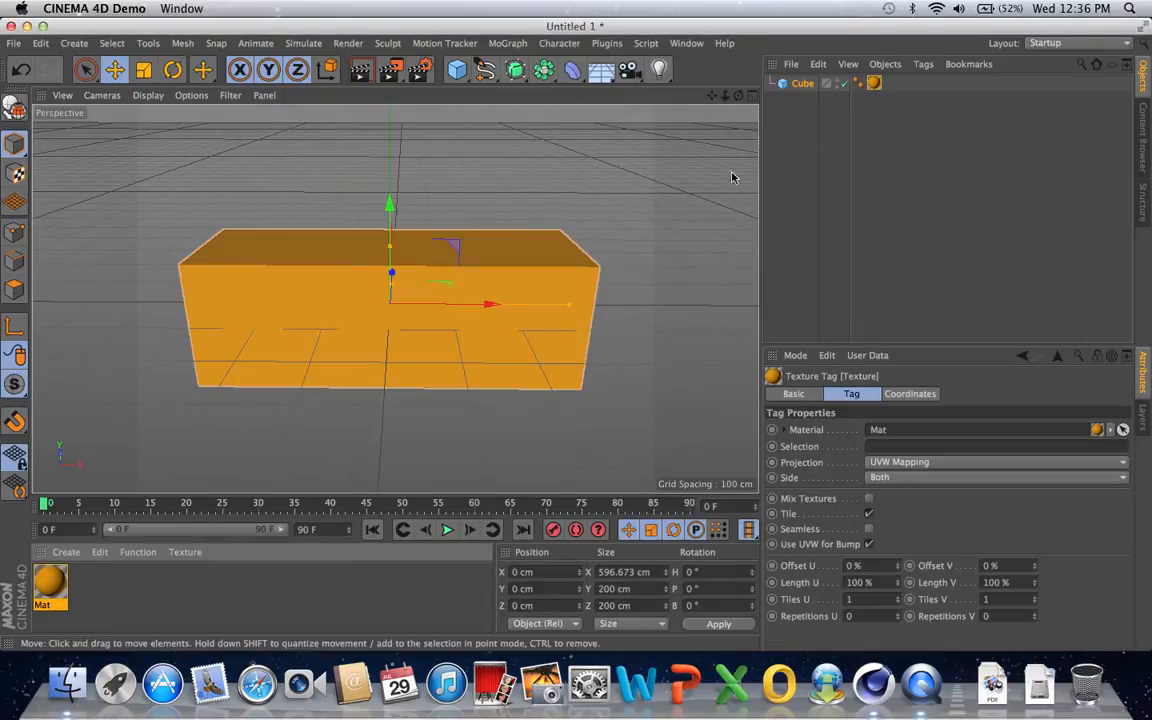
pyautogui.moveTo(738, 97)
pyautogui.mouseDown()
pyautogui.moveTo(738, 122)
pyautogui.moveTo(722, 132)
pyautogui.moveTo(738, 72)
pyautogui.moveTo(738, 117)
pyautogui.moveTo(738, 100)
pyautogui.mouseUp()
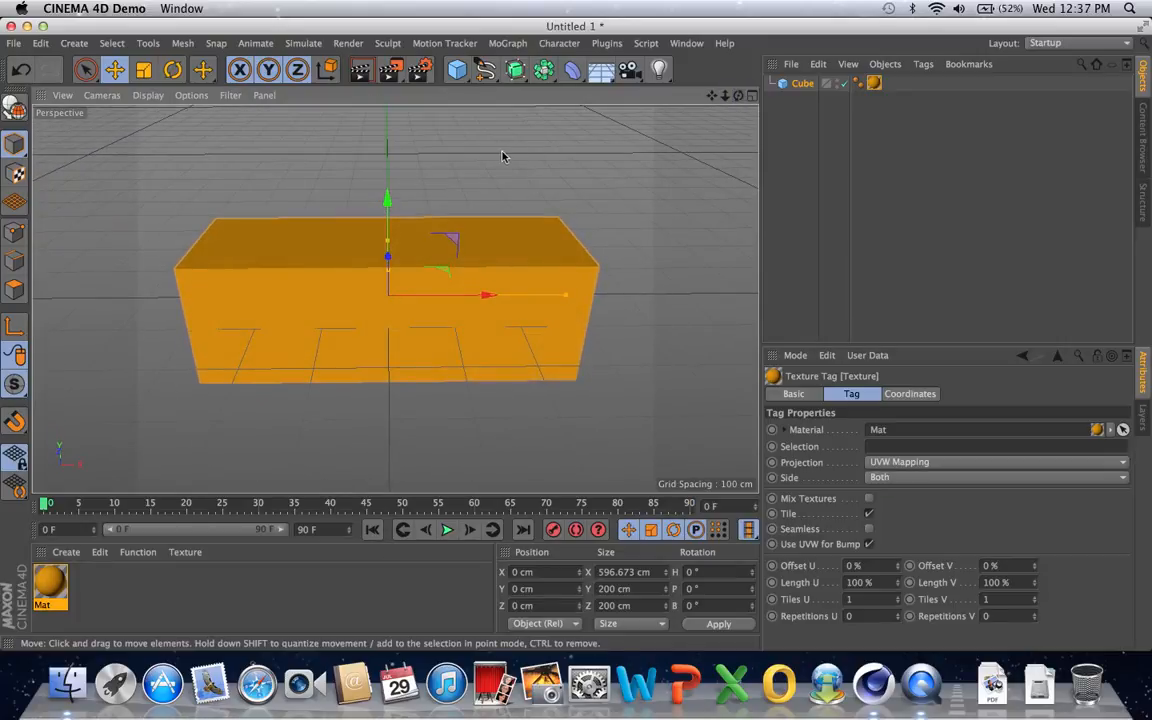
pyautogui.moveTo(390, 203); pyautogui.dragTo(399, 141)
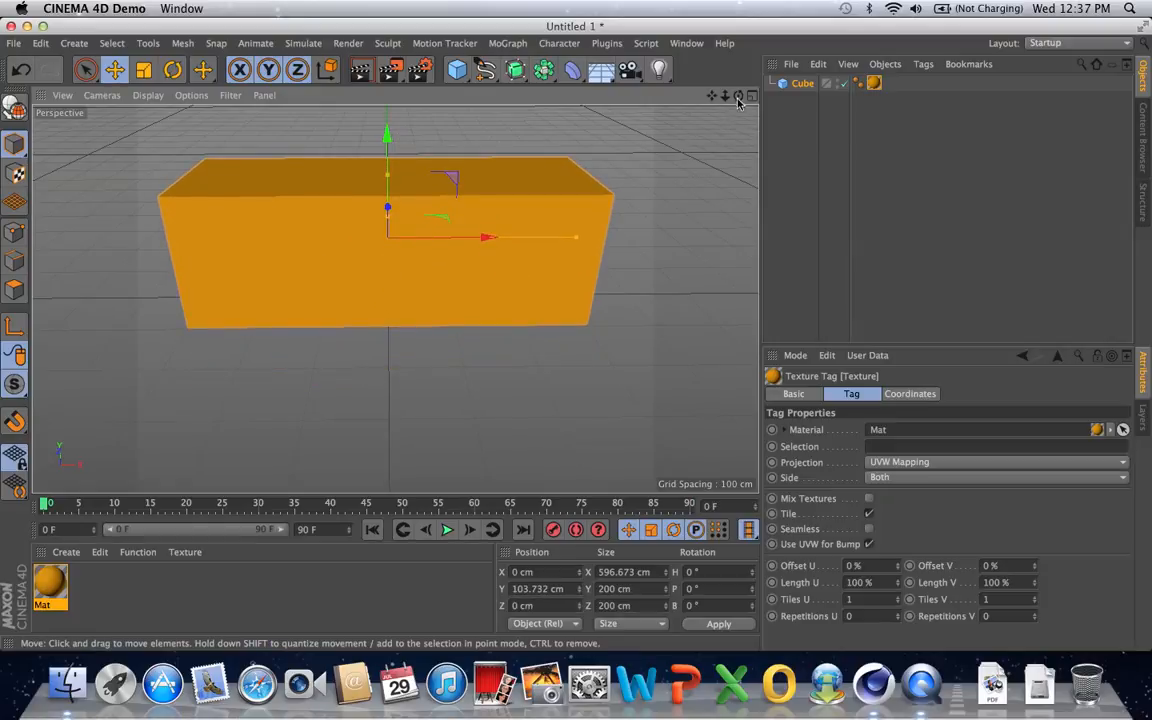
# Draw a freehand spline, seen from above, that starts at the box and loops around it, about 16,900 by 15,800 cm
pyautogui.moveTo(738, 97); pyautogui.dragTo(618, 149)
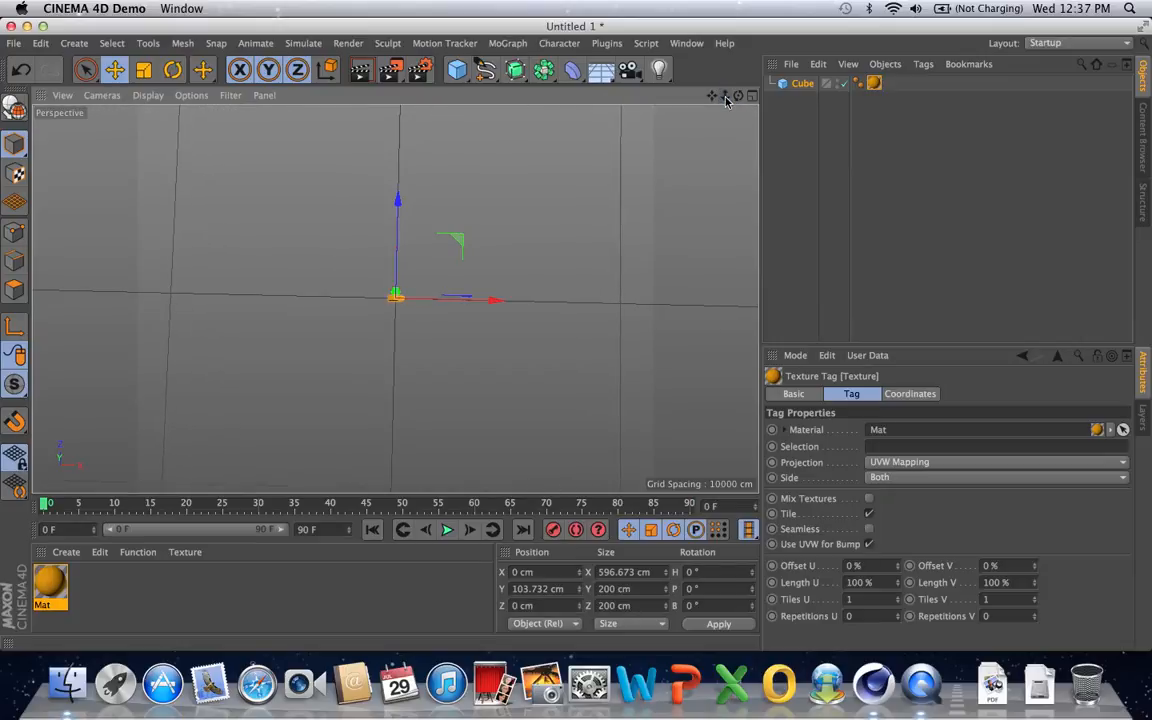
pyautogui.click(485, 72)
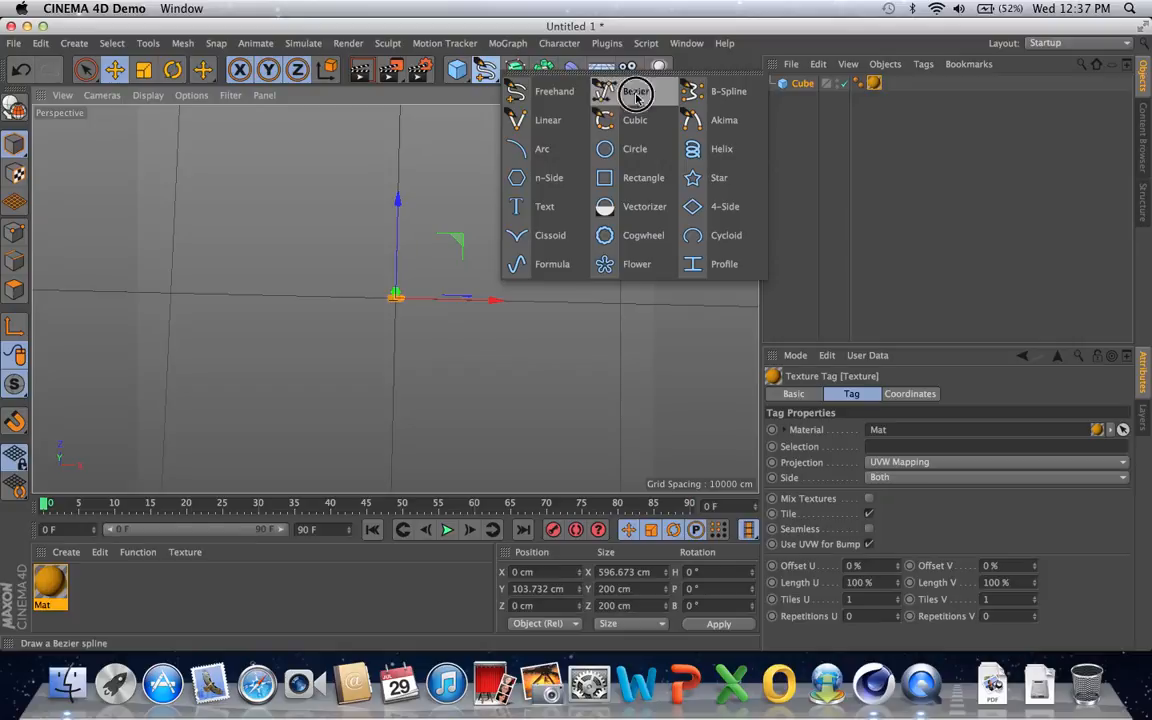
pyautogui.click(548, 92)
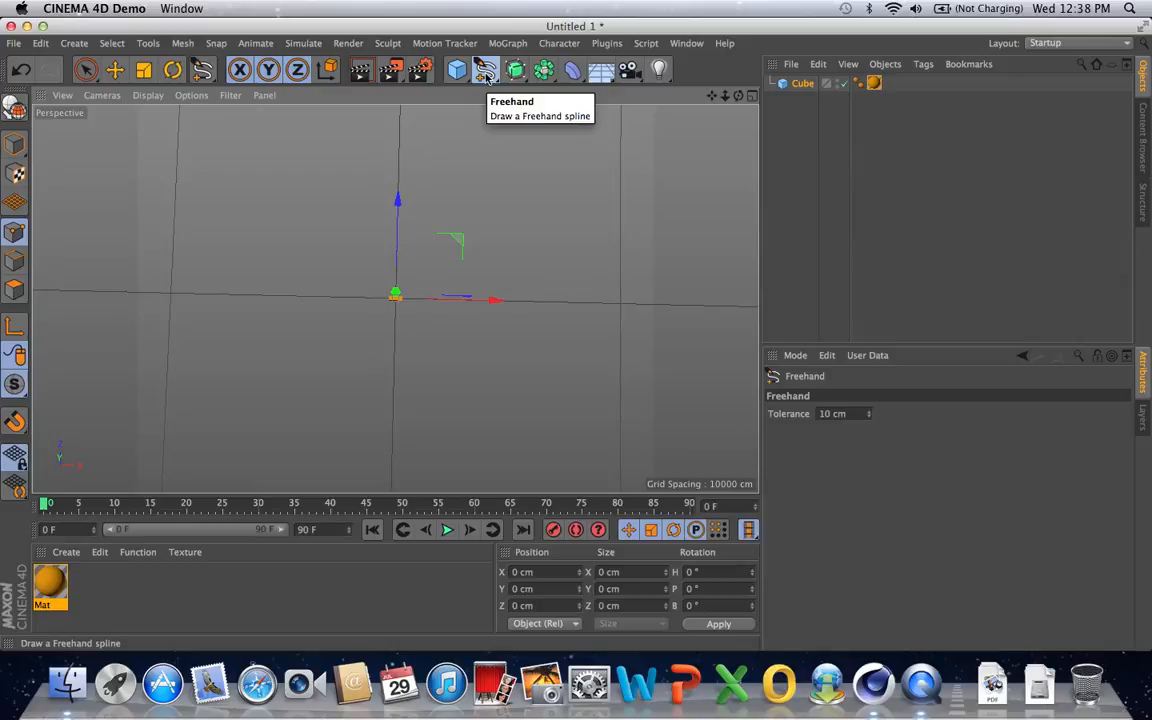
pyautogui.click(486, 76)
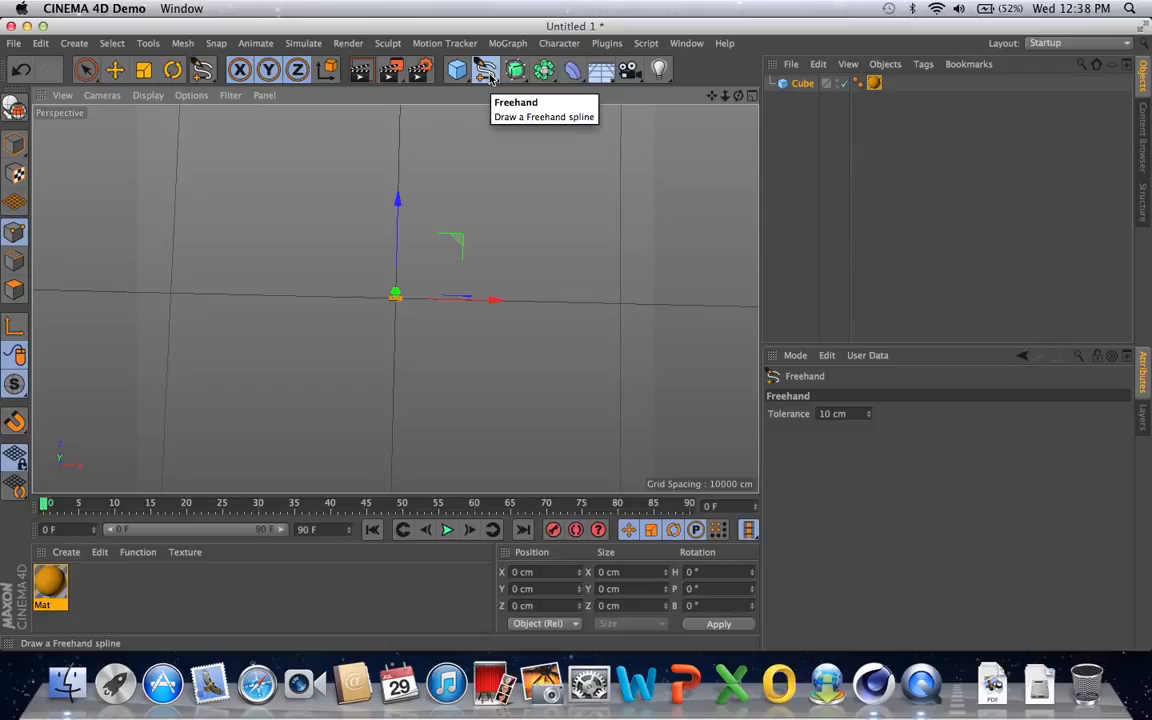
pyautogui.moveTo(490, 79)
pyautogui.mouseDown()
pyautogui.moveTo(630, 86)
pyautogui.moveTo(637, 124)
pyautogui.moveTo(648, 118)
pyautogui.moveTo(673, 162)
pyautogui.moveTo(550, 260)
pyautogui.moveTo(635, 152)
pyautogui.moveTo(612, 95)
pyautogui.moveTo(497, 77)
pyautogui.moveTo(630, 89)
pyautogui.moveTo(717, 122)
pyautogui.moveTo(590, 207)
pyautogui.moveTo(555, 181)
pyautogui.moveTo(530, 88)
pyautogui.moveTo(488, 76)
pyautogui.mouseUp()
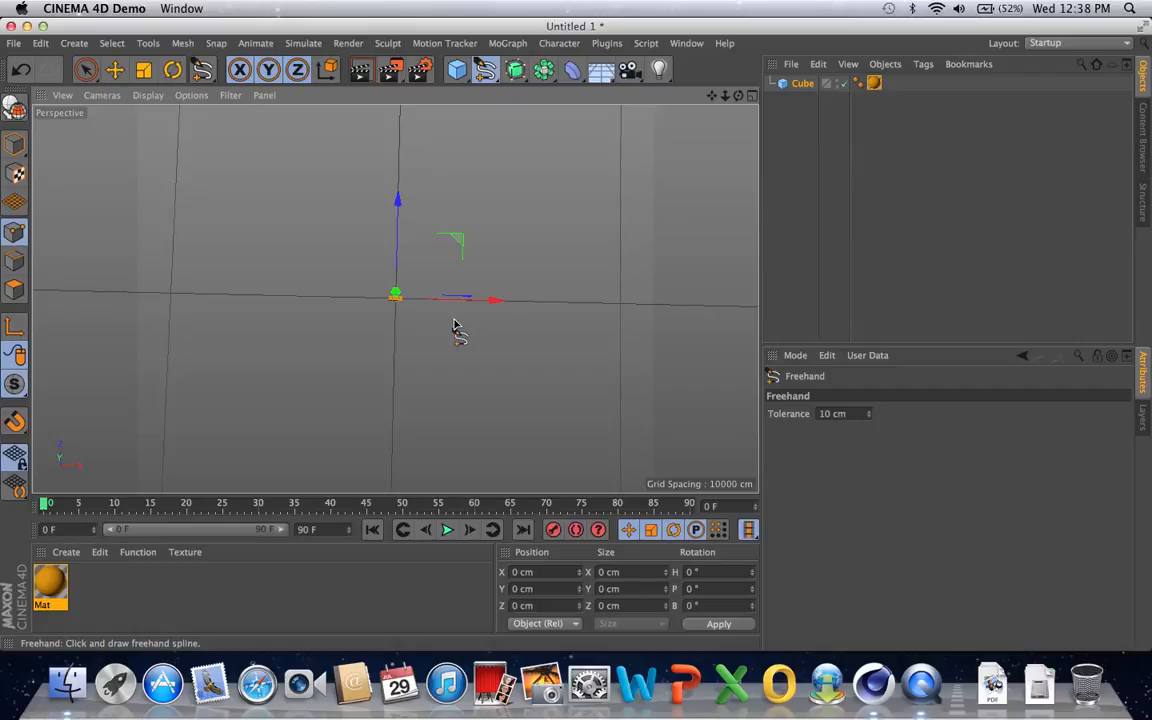
pyautogui.moveTo(396, 297)
pyautogui.mouseDown()
pyautogui.moveTo(420, 224)
pyautogui.moveTo(458, 201)
pyautogui.moveTo(532, 211)
pyautogui.moveTo(576, 278)
pyautogui.moveTo(584, 364)
pyautogui.moveTo(542, 422)
pyautogui.moveTo(396, 465)
pyautogui.moveTo(234, 370)
pyautogui.moveTo(209, 269)
pyautogui.moveTo(210, 112)
pyautogui.mouseUp()
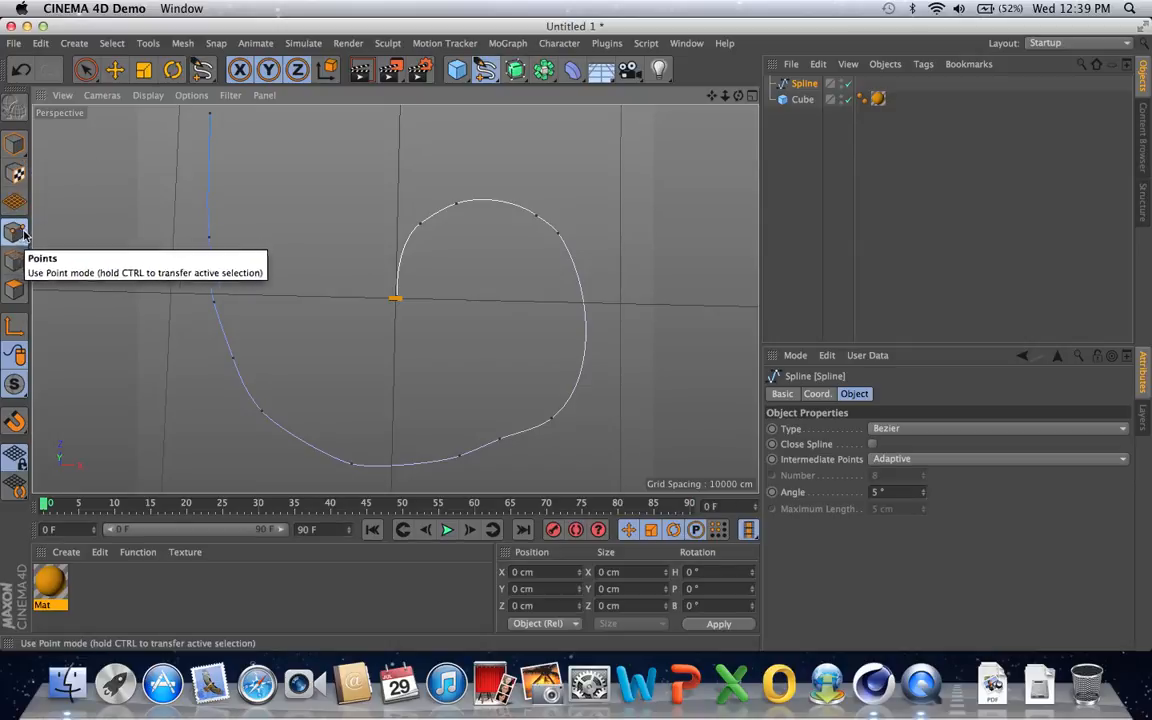
# In point mode, move the spline point on the loop's lower-right bend slightly down along Y to smooth the curve
pyautogui.click(15, 145)
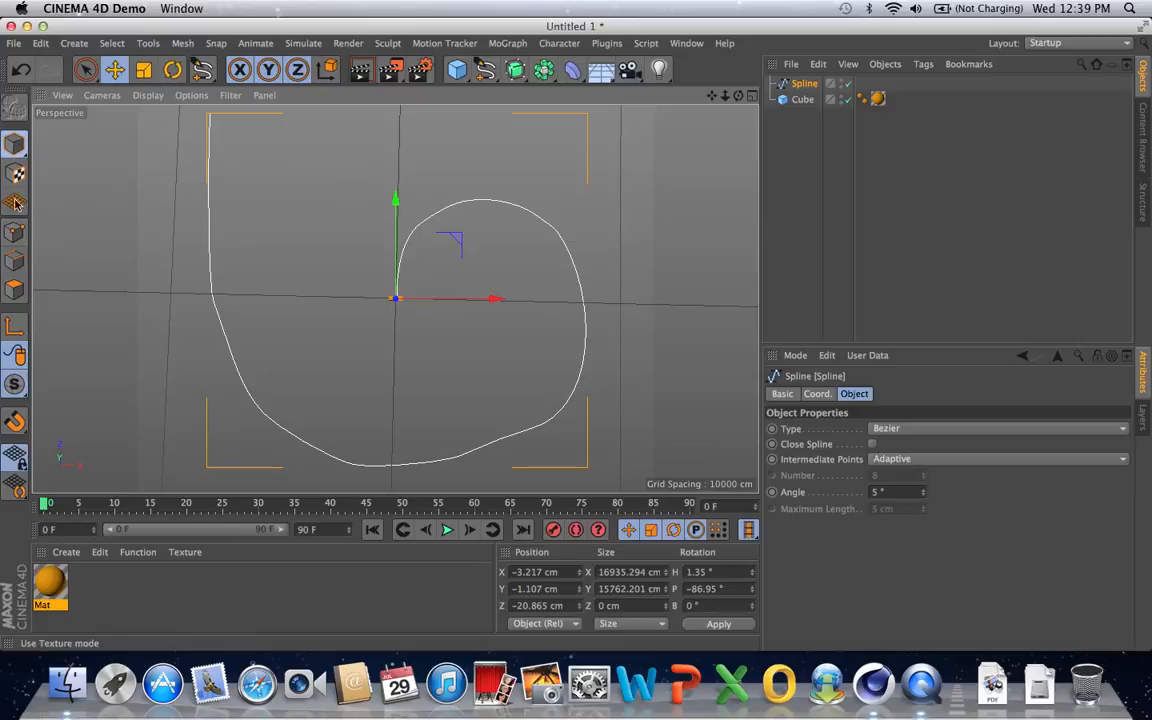
pyautogui.click(15, 232)
pyautogui.click(14, 233)
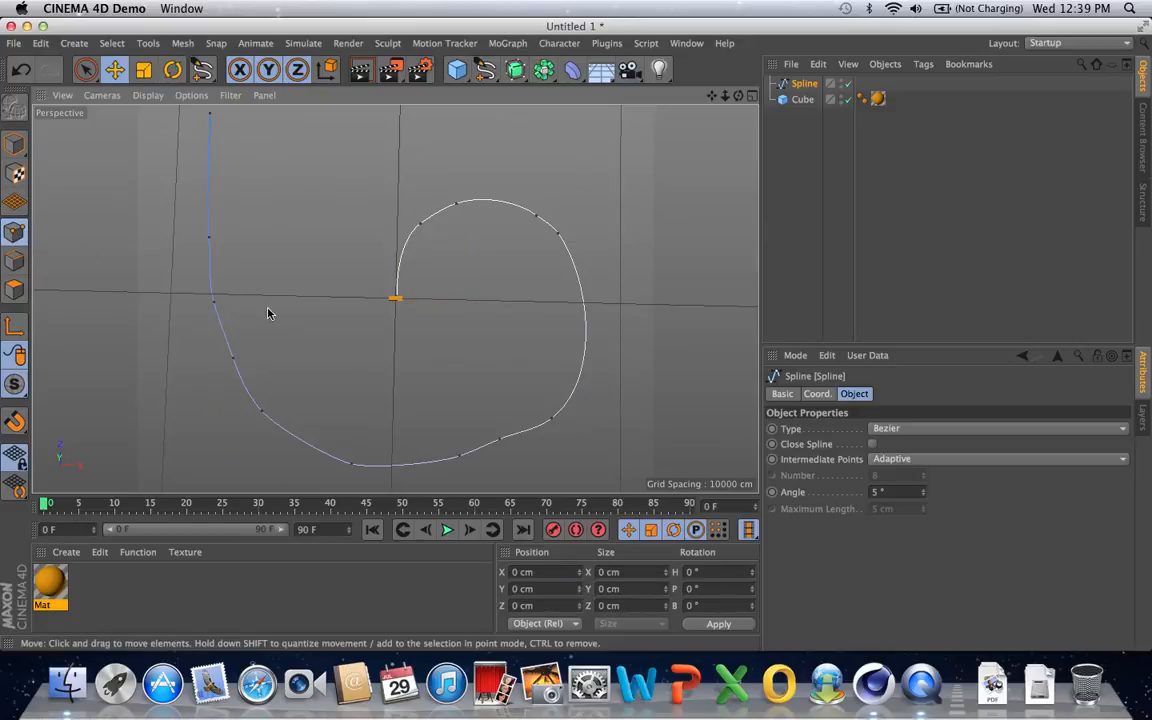
pyautogui.click(500, 441)
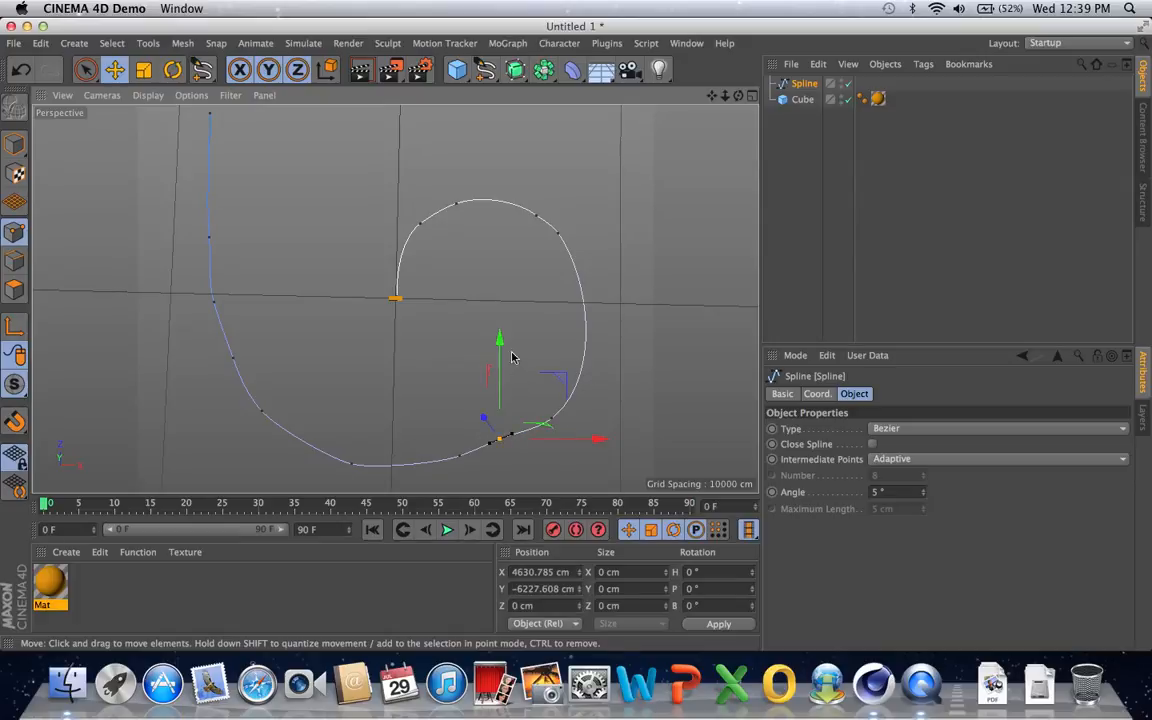
pyautogui.moveTo(501, 336); pyautogui.dragTo(502, 346)
pyautogui.click(637, 383)
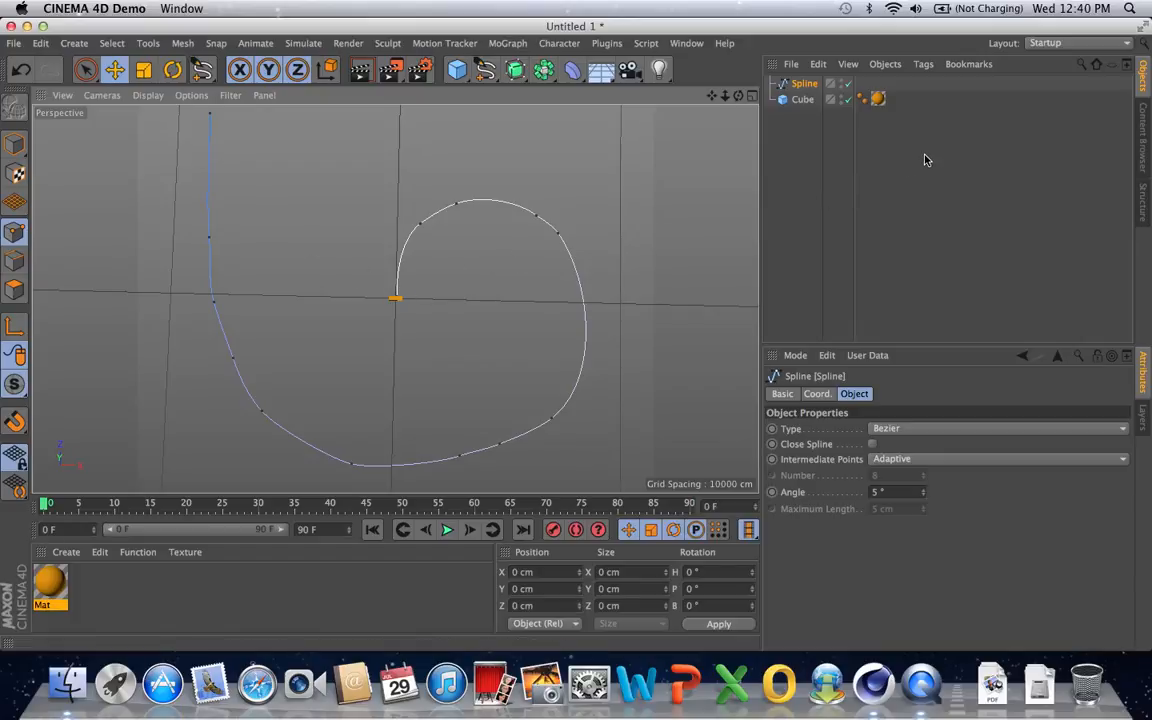
# Rename the cube object as Rectangle
pyautogui.click(801, 100)
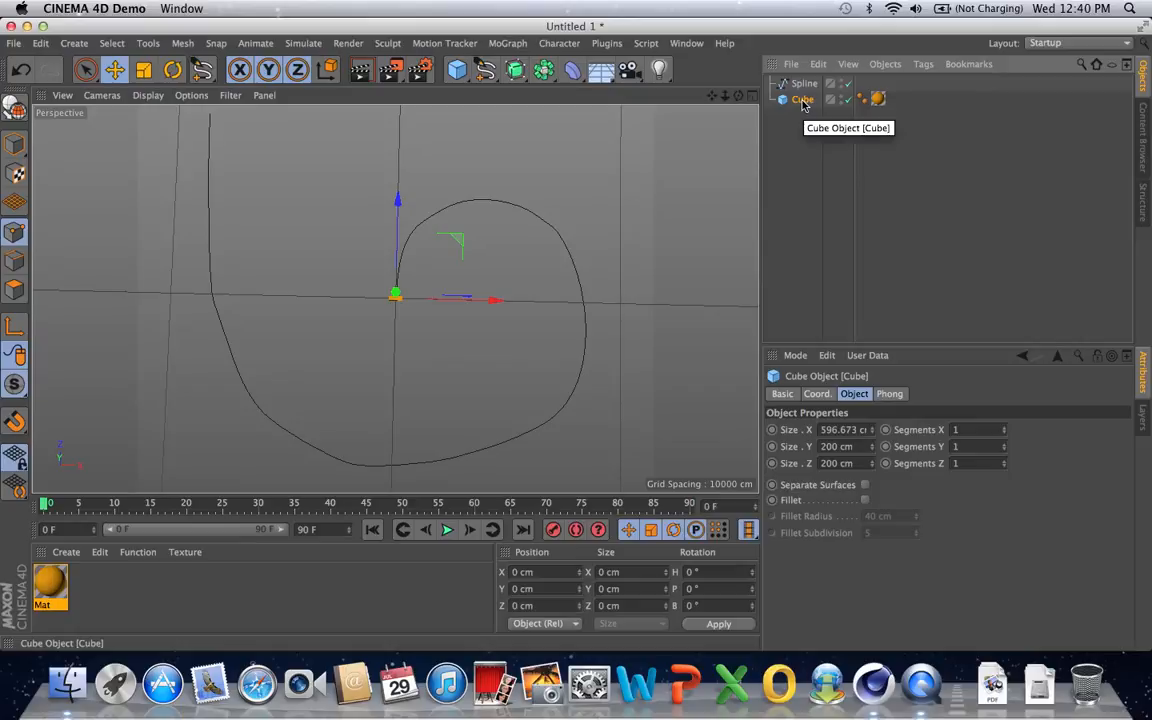
pyautogui.doubleClick(802, 101)
pyautogui.write('Rintang')
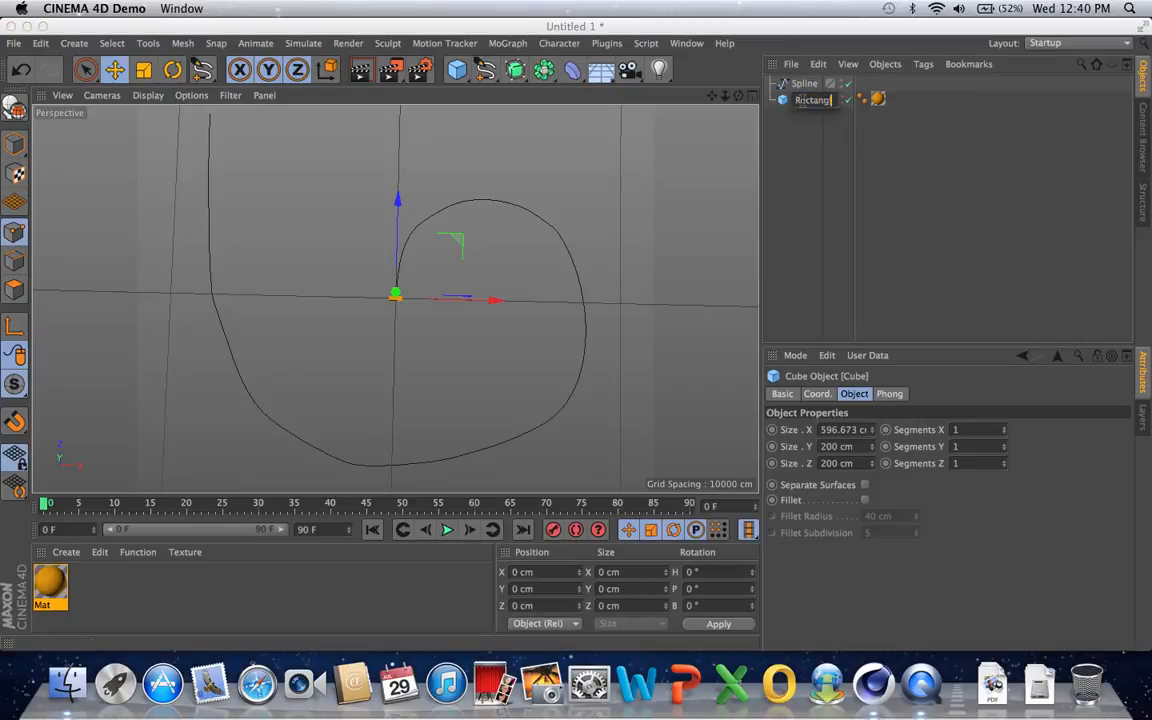
pyautogui.write('le')
pyautogui.press('Return')
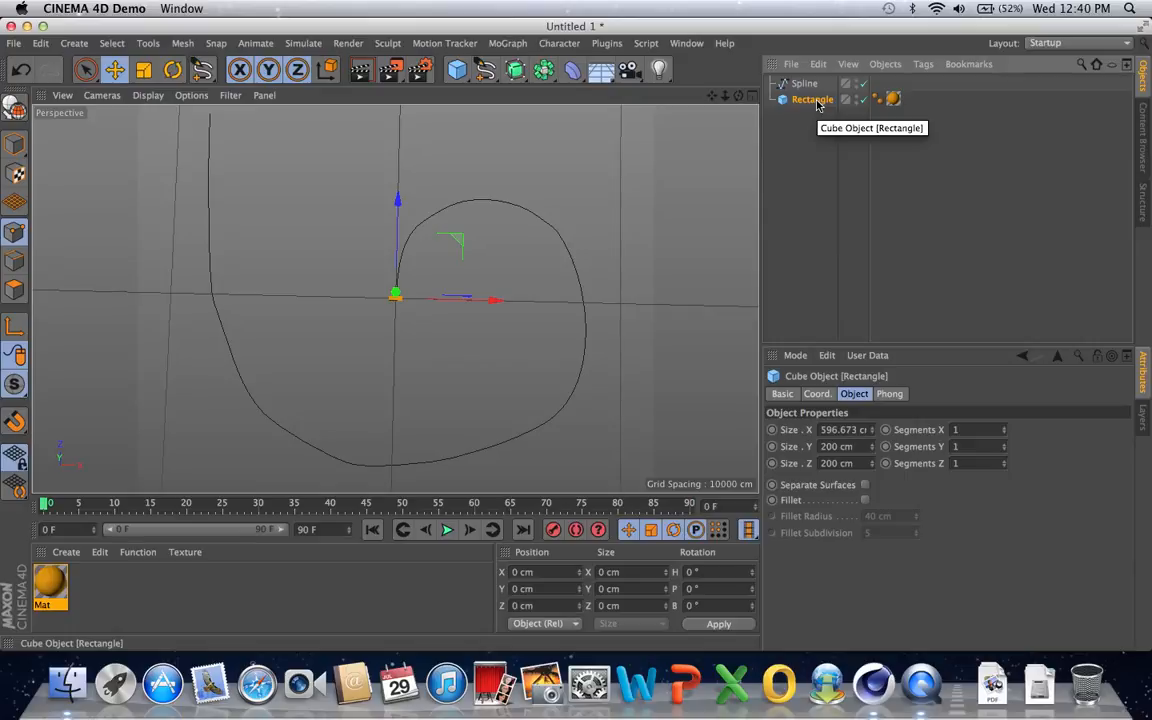
# Add an Align to Spline tag to the Rectangle object
pyautogui.rightClick(814, 100)
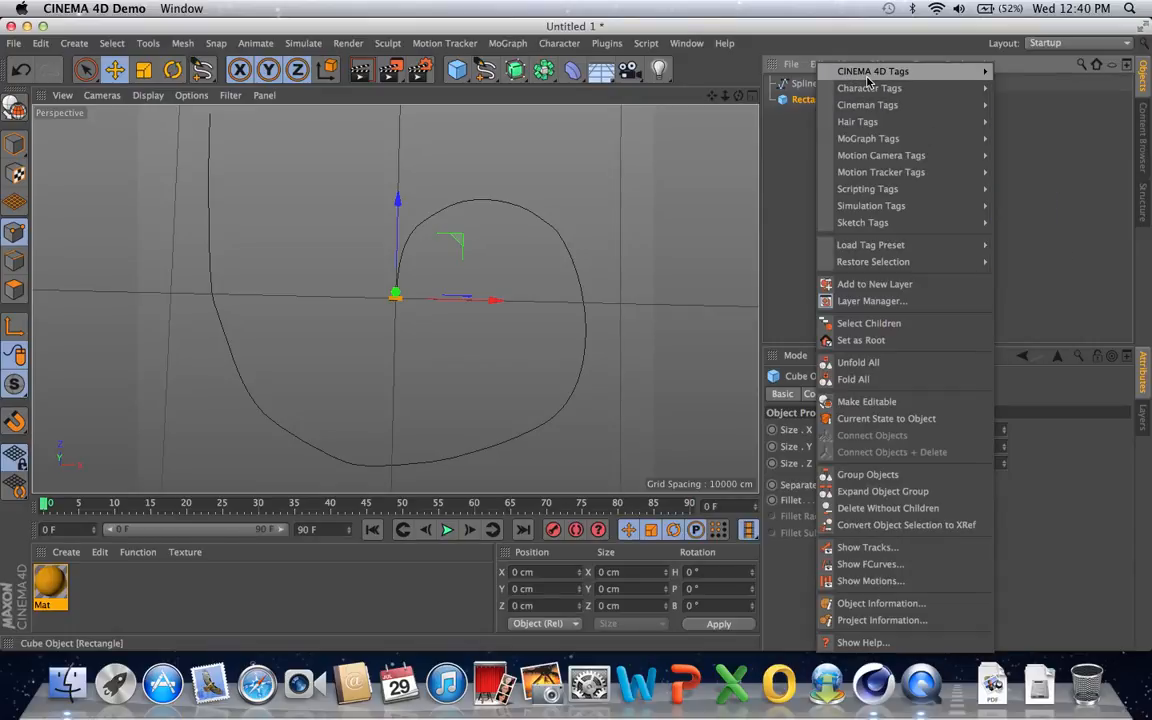
pyautogui.moveTo(869, 80)
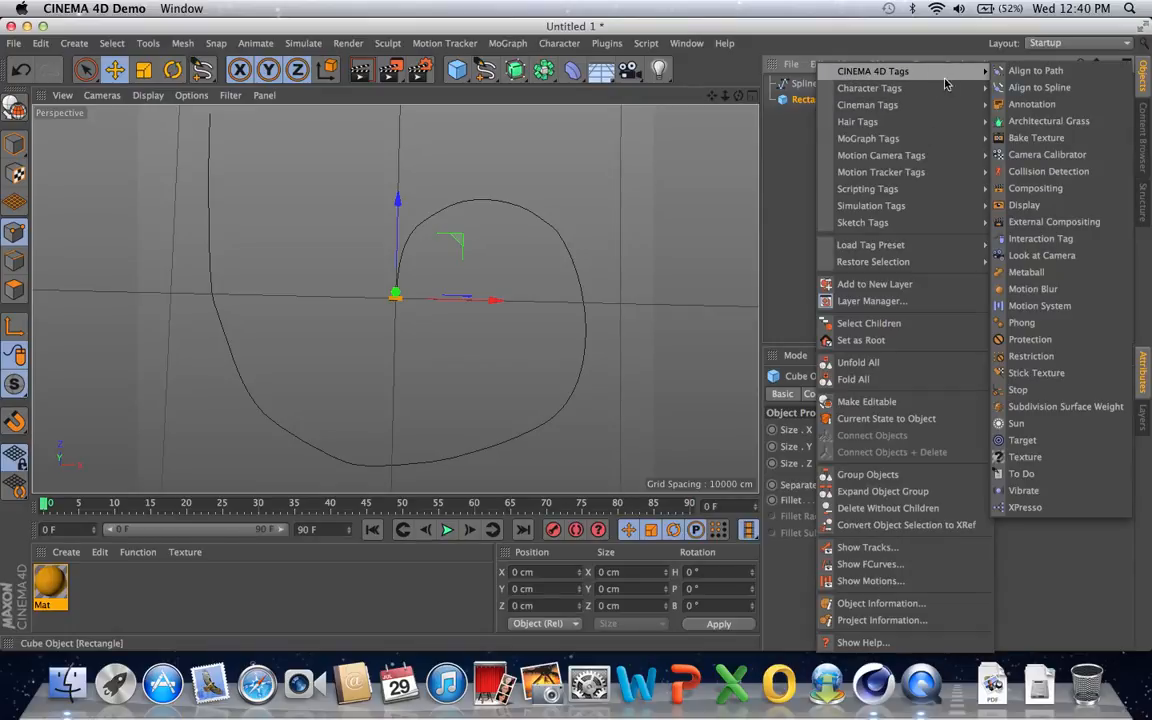
pyautogui.click(1036, 89)
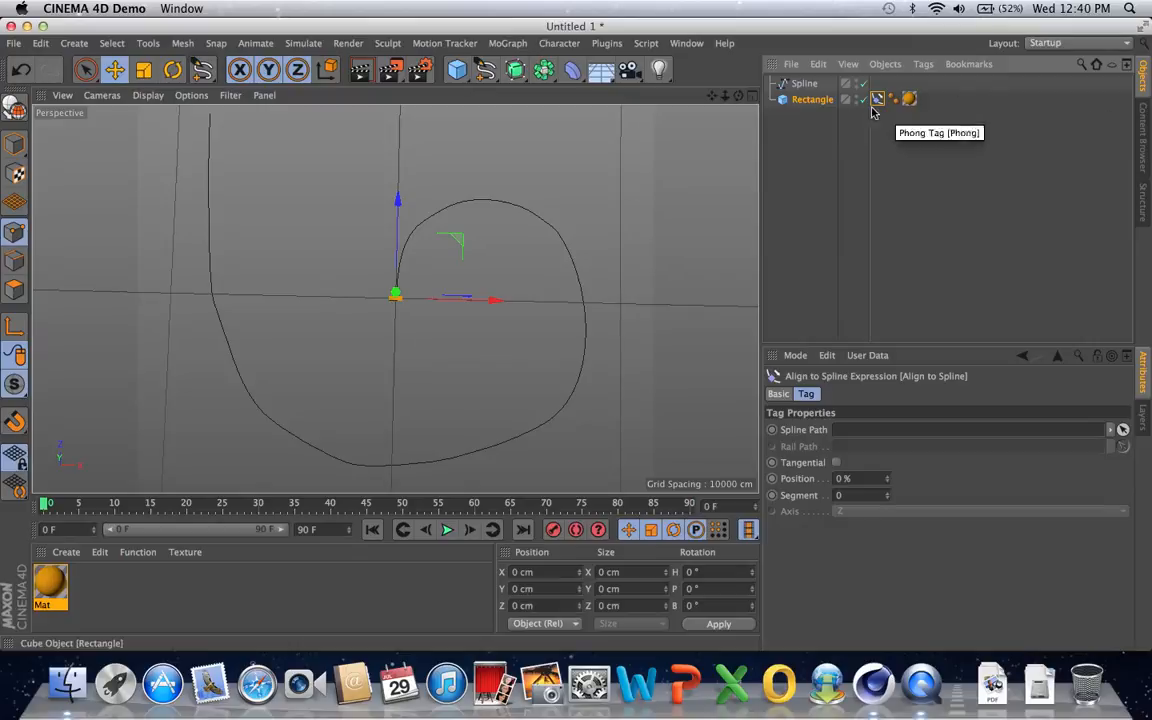
pyautogui.rightClick(800, 103)
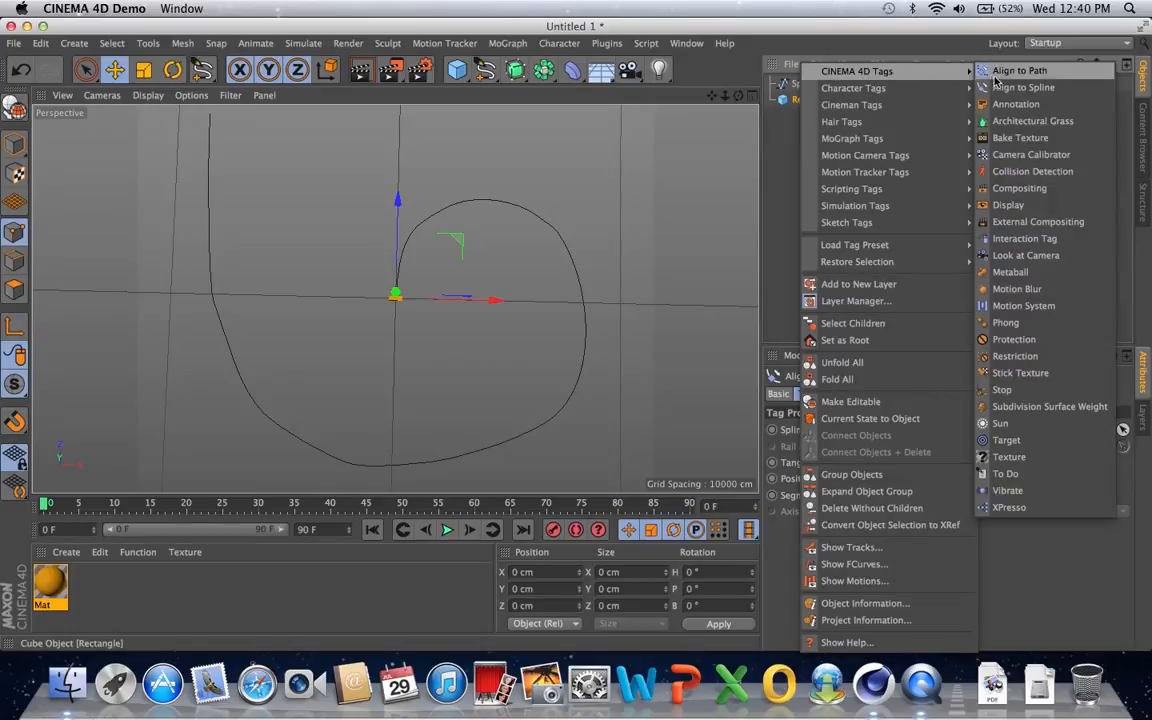
pyautogui.click(1007, 88)
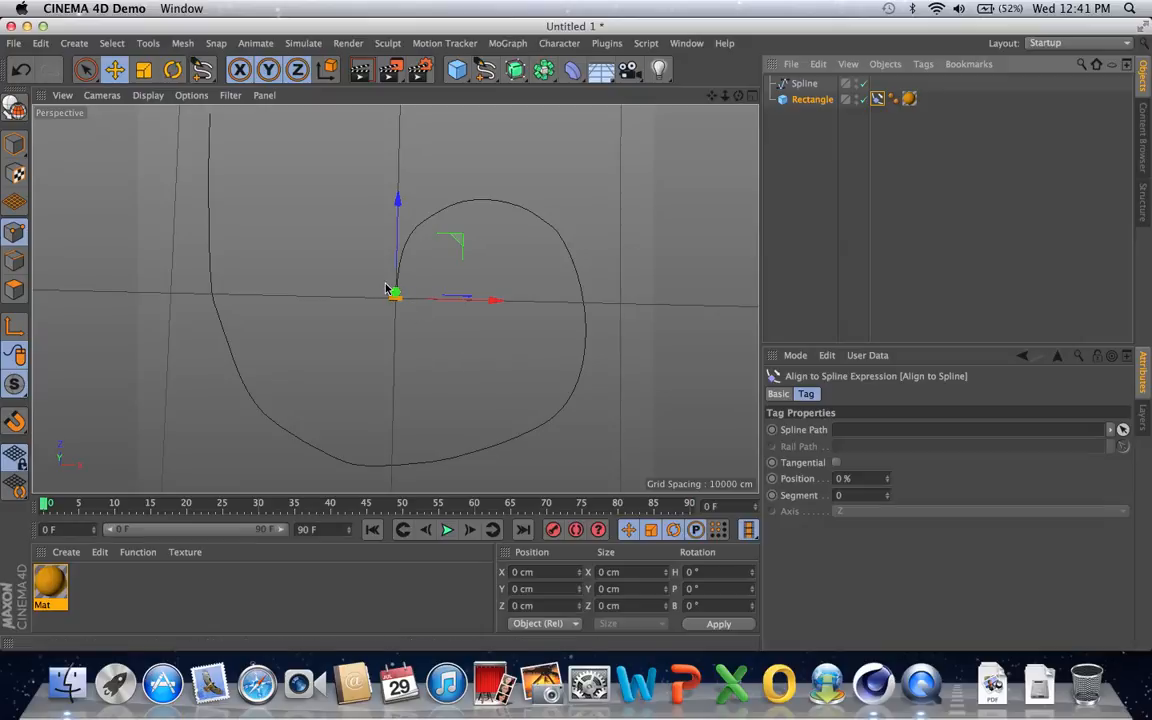
# Rename the spline object as Path
pyautogui.doubleClick(800, 85)
pyautogui.write('Path')
pyautogui.press('Return')
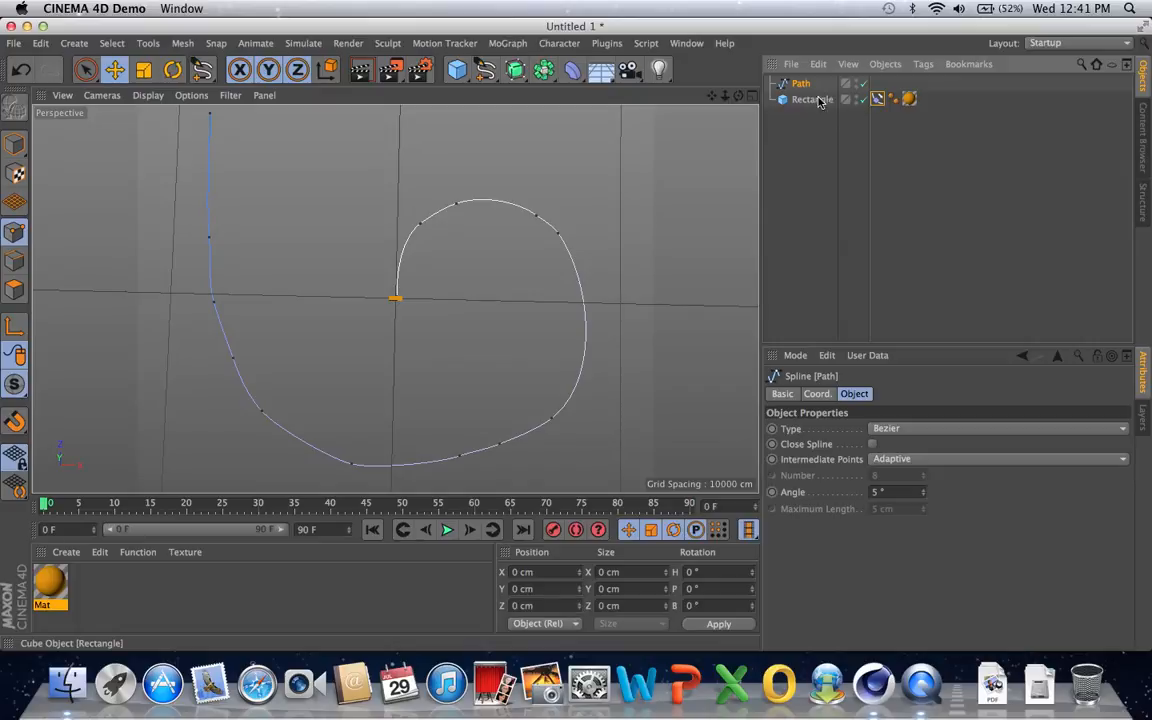
# Assign the Path spline as the Spline Path of the Rectangle's Align to Spline tag
pyautogui.click(877, 101)
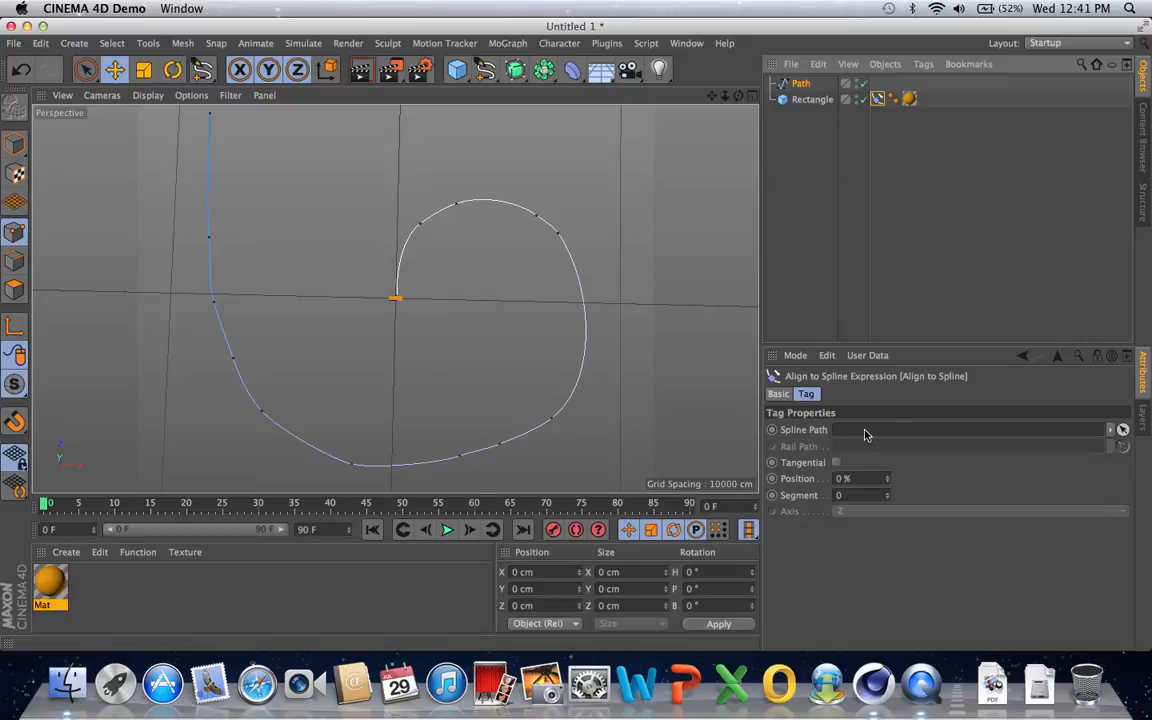
pyautogui.moveTo(801, 83); pyautogui.dragTo(860, 436)
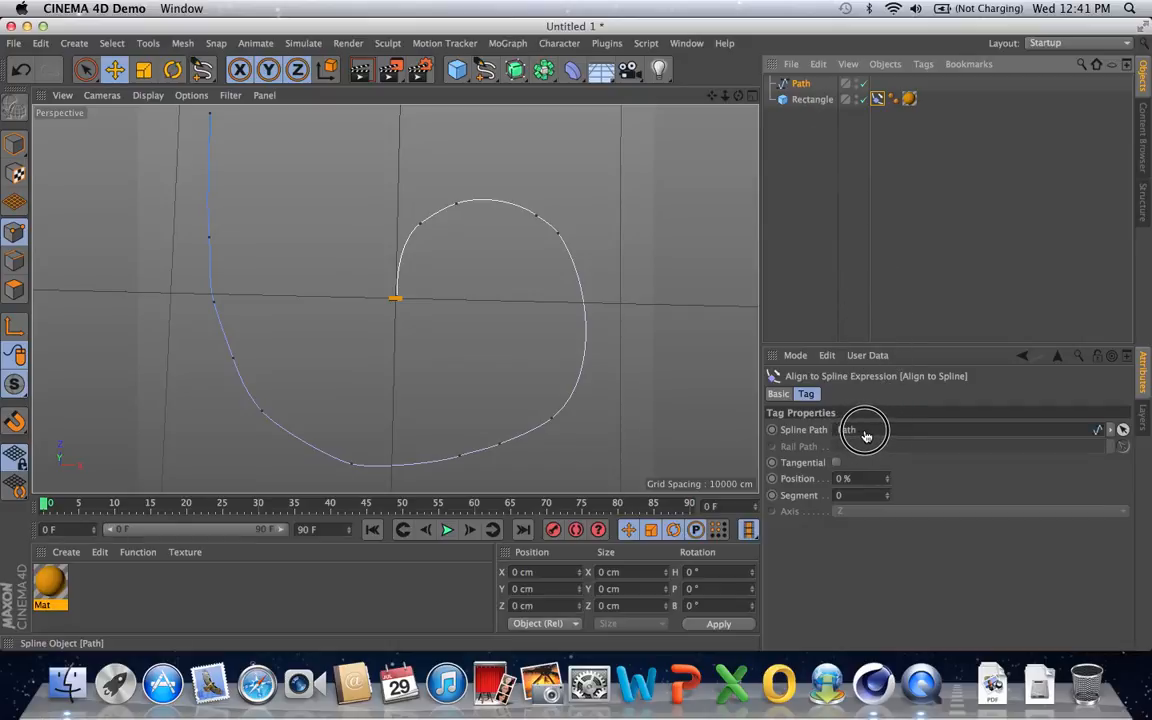
pyautogui.click(866, 433)
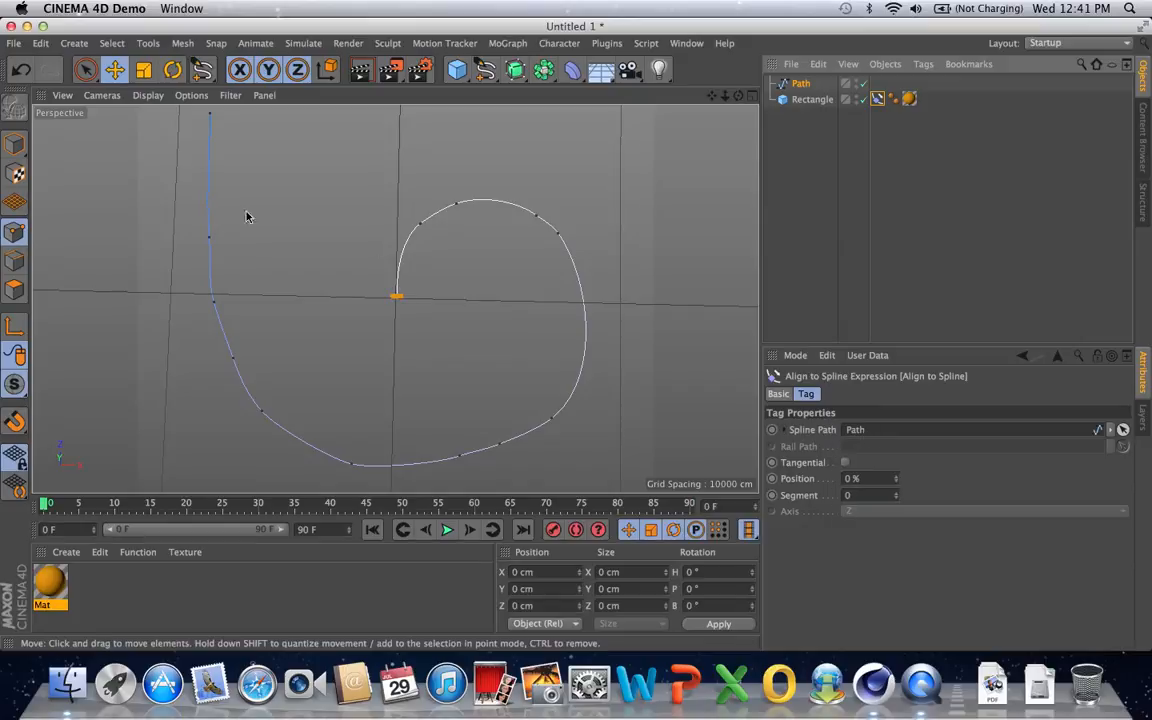
pyautogui.click(20, 69)
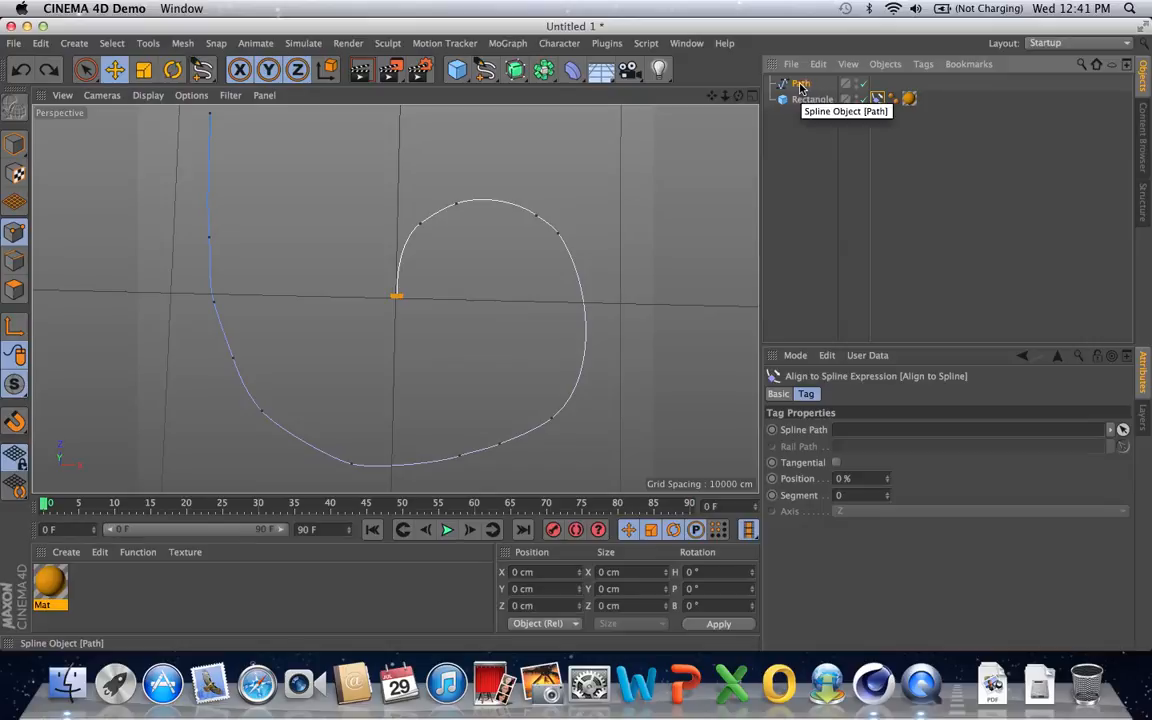
pyautogui.moveTo(800, 88); pyautogui.dragTo(862, 434)
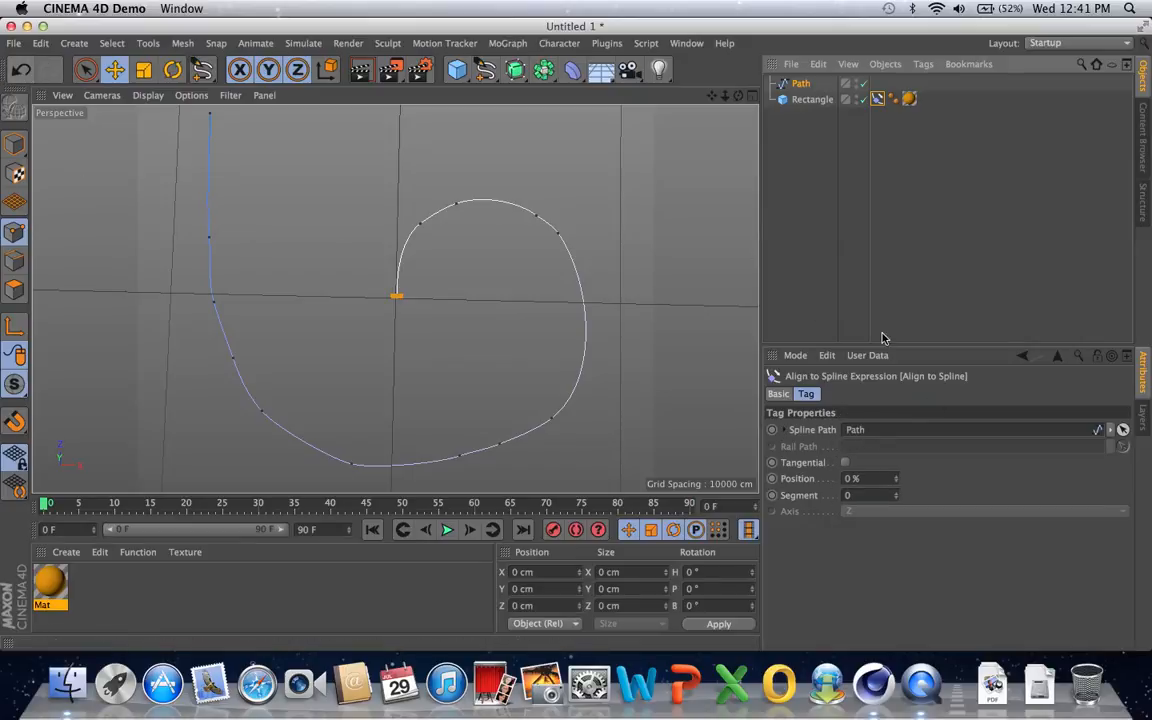
# Undo the Spline Path assignment on the Align to Spline tag and pick the Path spline as its Spline Path again
pyautogui.click(20, 72)
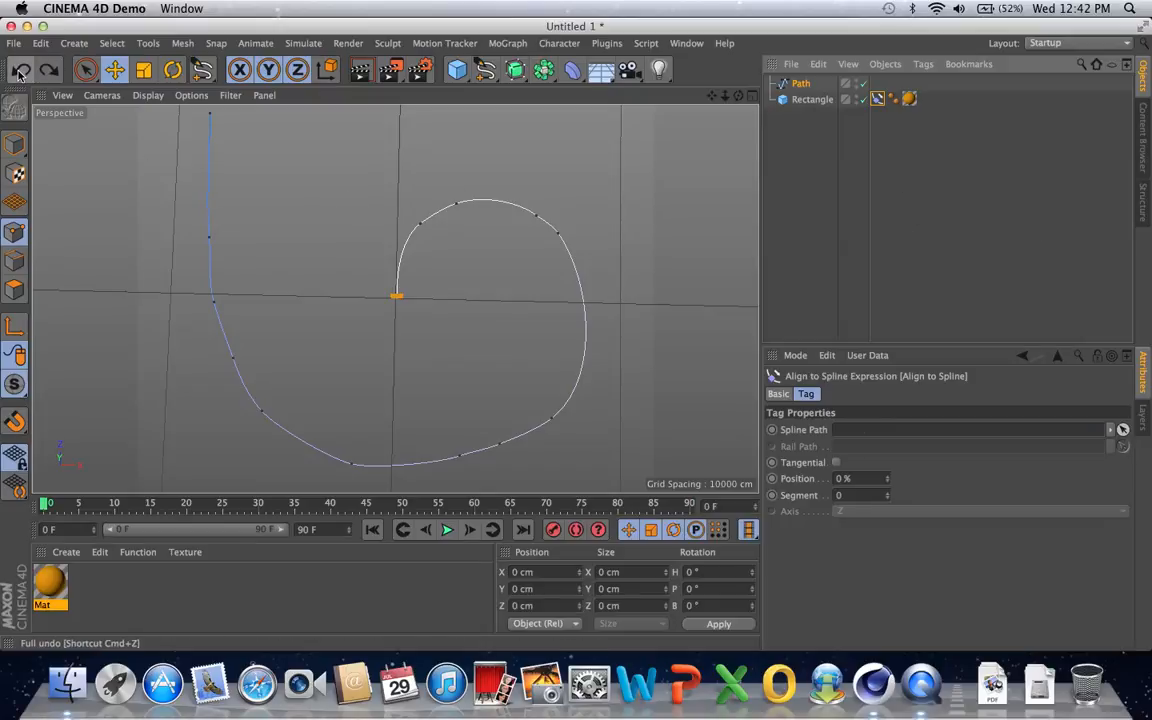
pyautogui.click(1122, 430)
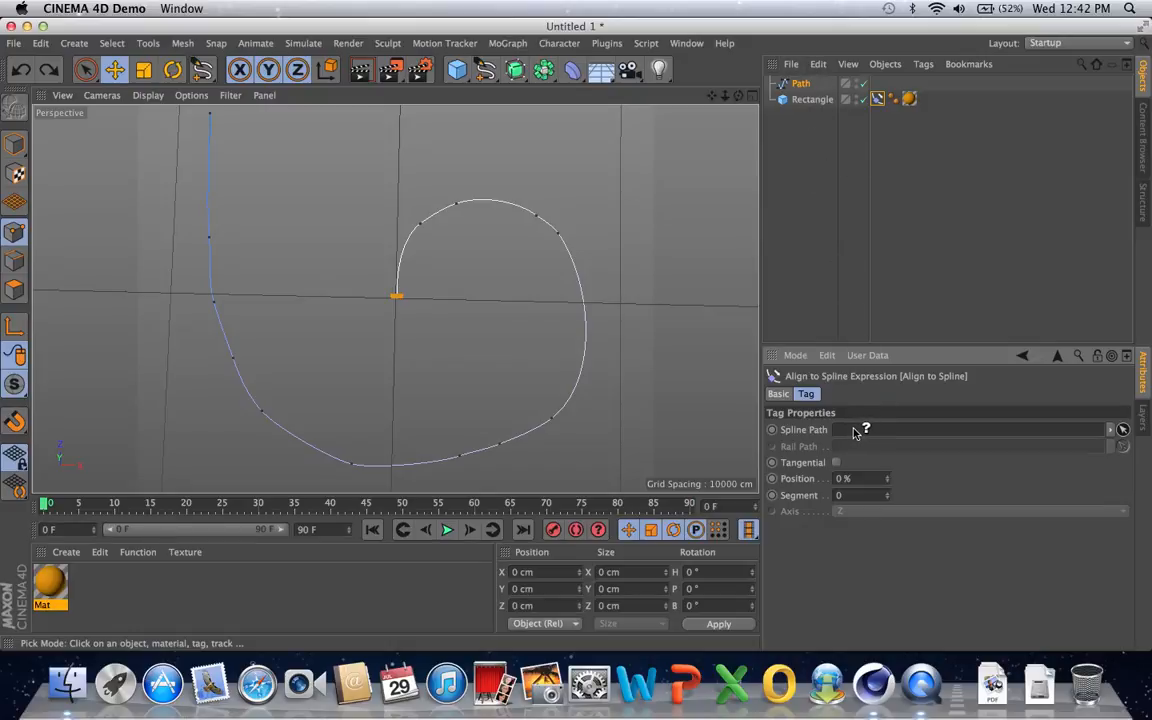
pyautogui.click(799, 87)
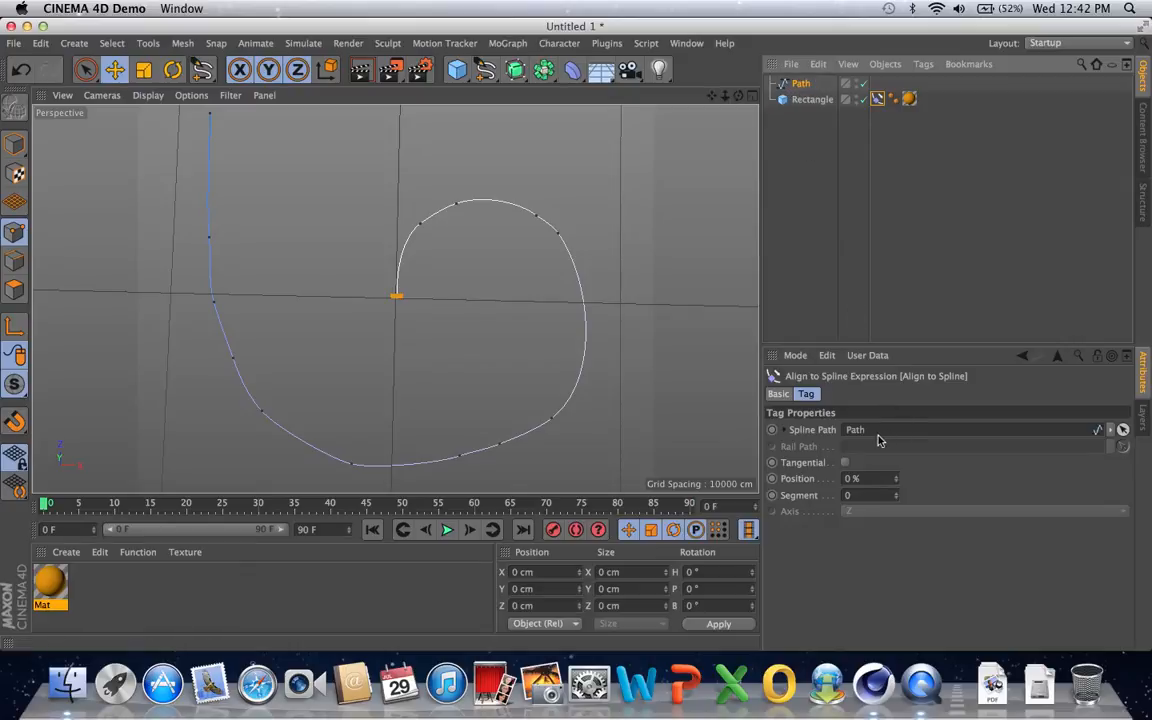
pyautogui.click(21, 74)
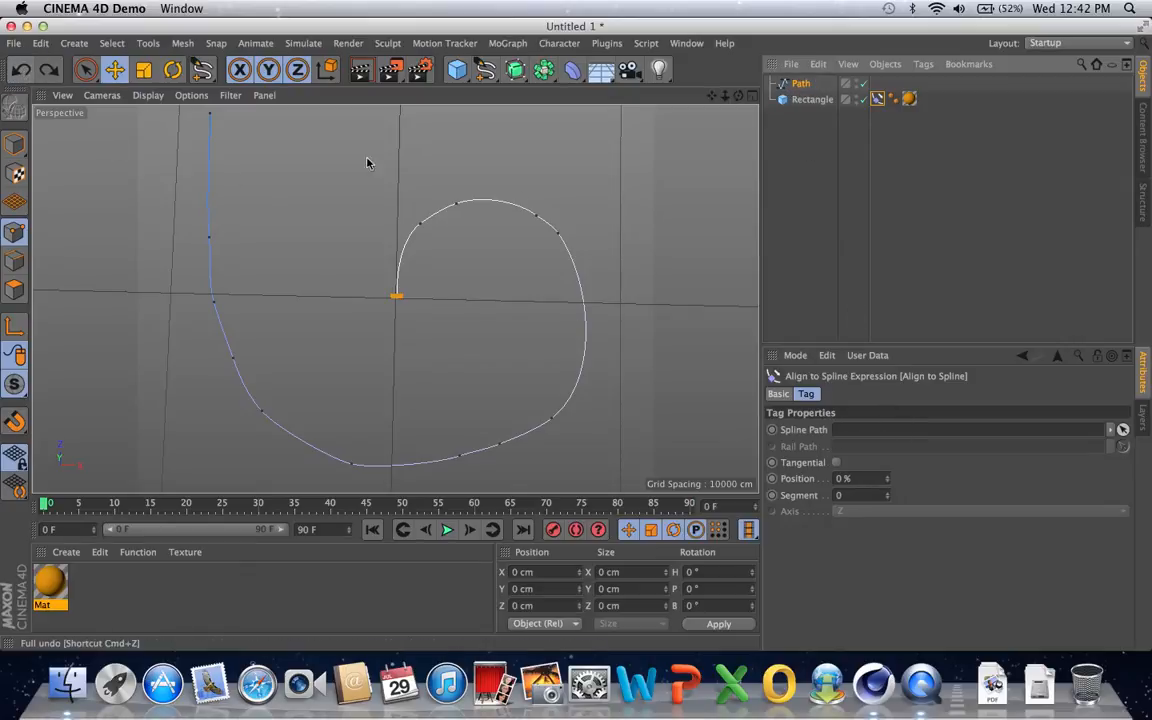
pyautogui.click(1122, 430)
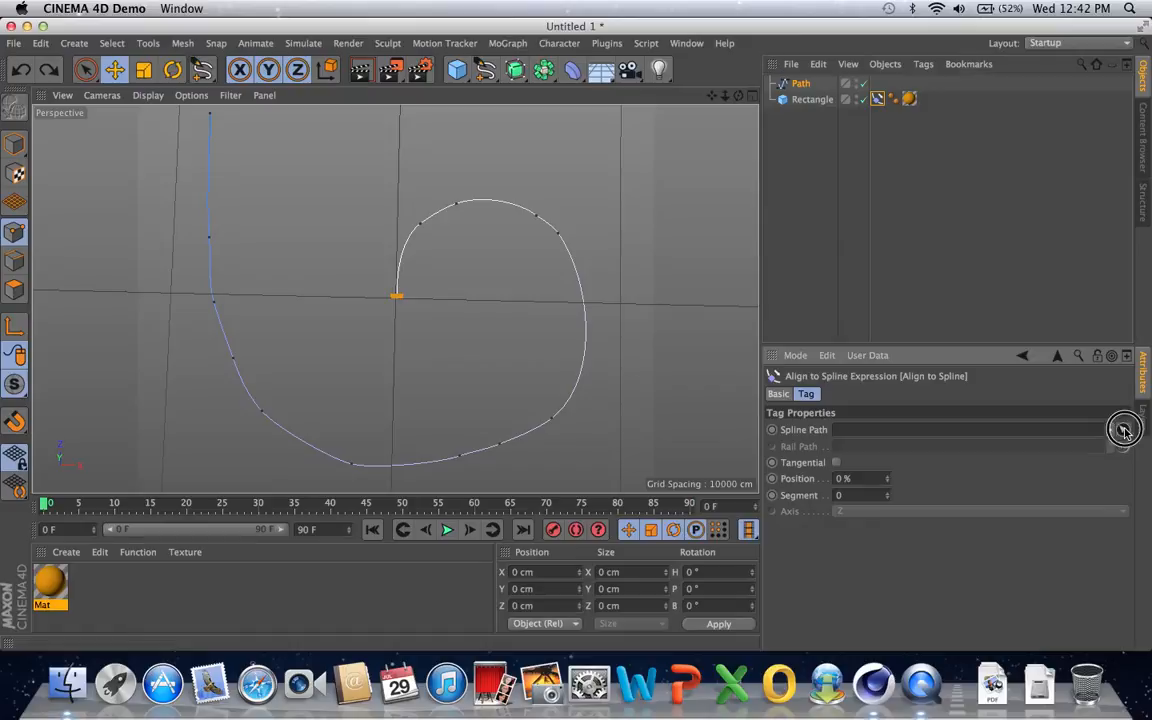
pyautogui.click(799, 86)
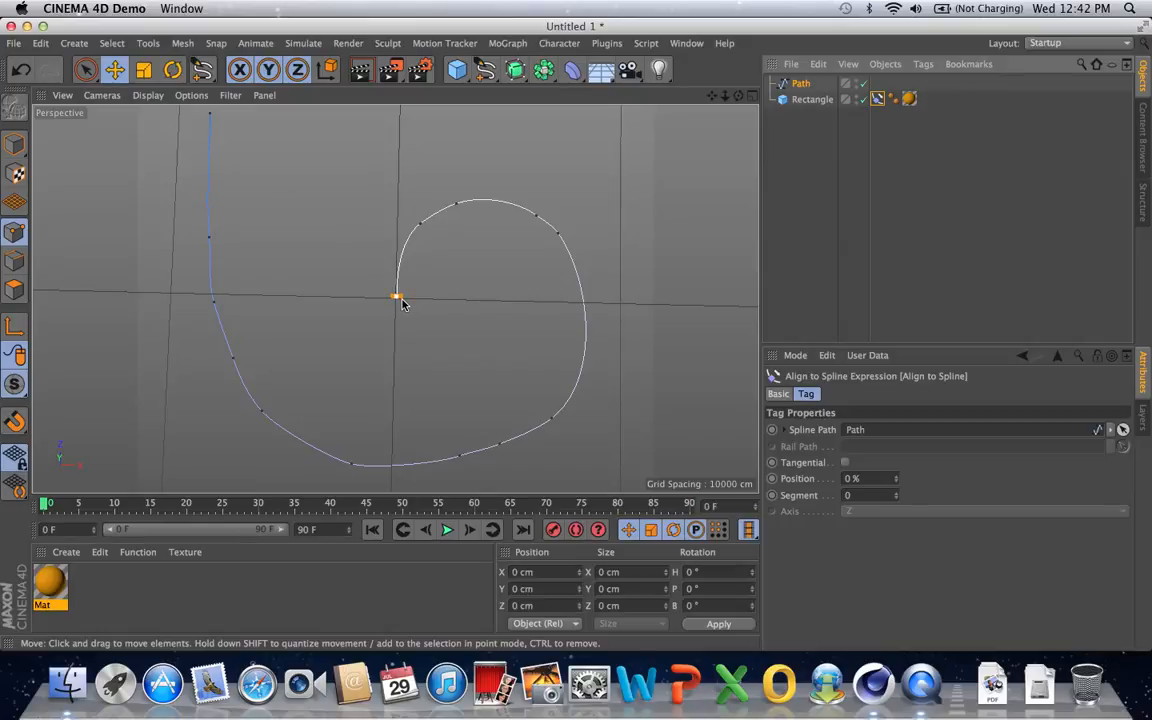
# Try out the tag's Position value by moving the Rectangle along the spline up to 100 % and back to 0 %
pyautogui.click(897, 479)
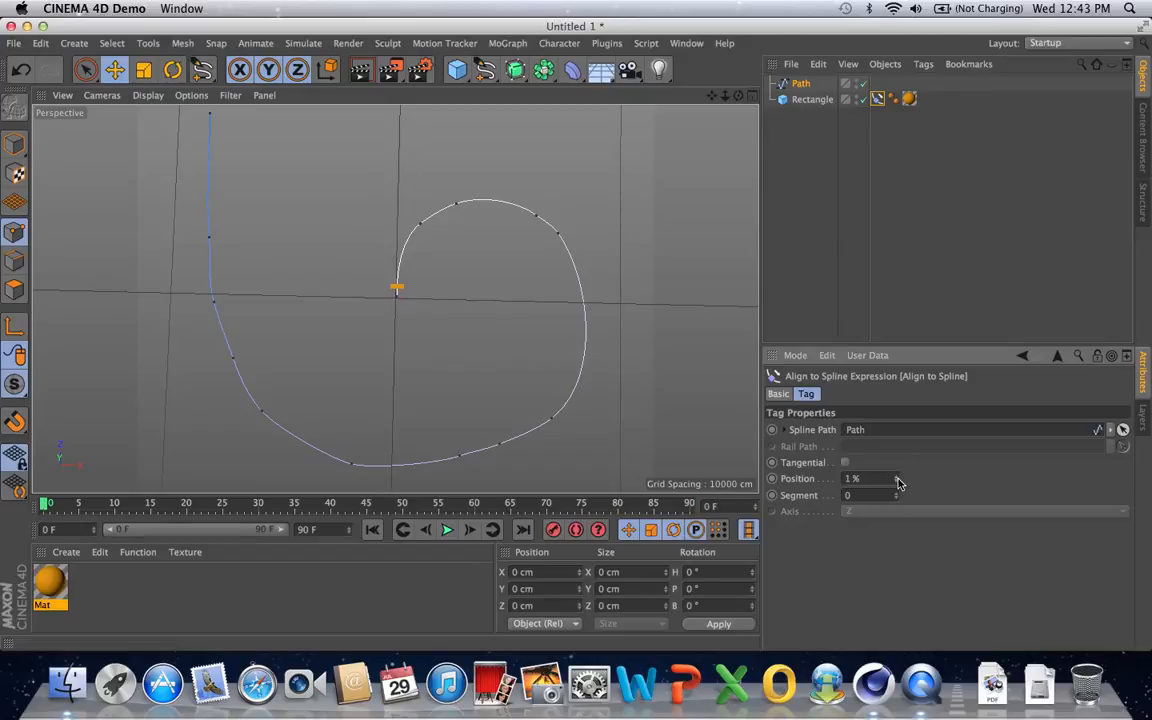
pyautogui.moveTo(897, 481); pyautogui.dragTo(897, 478)
pyautogui.click(897, 480)
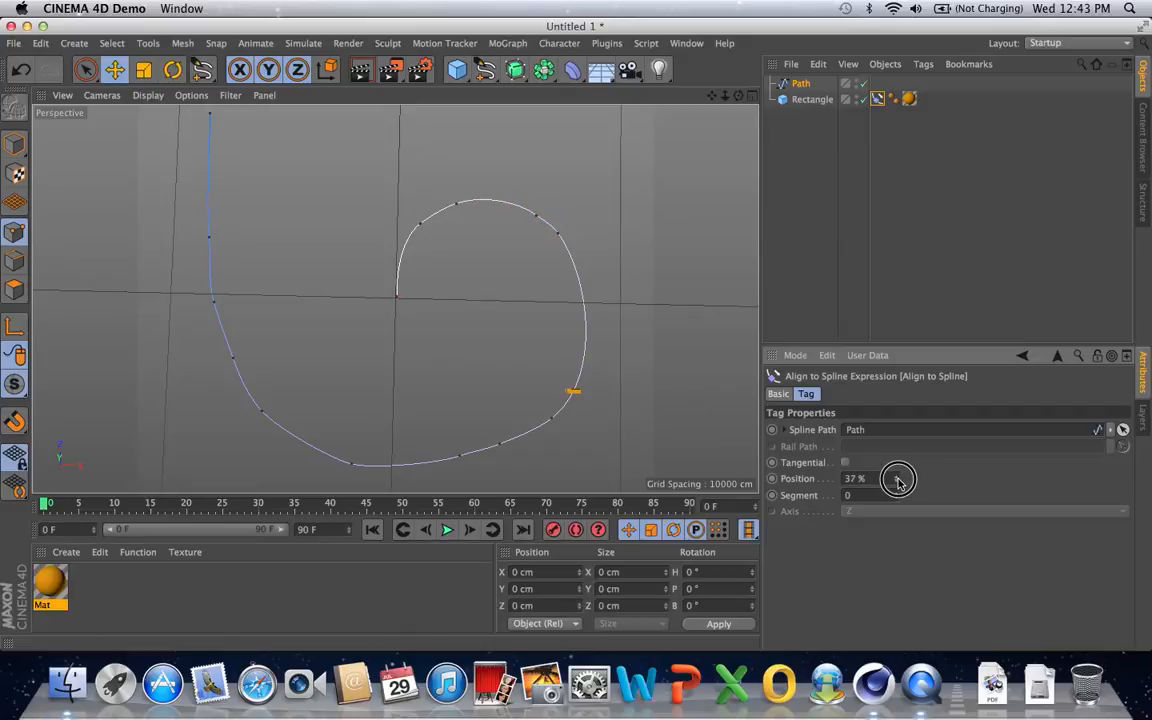
pyautogui.moveTo(897, 481); pyautogui.dragTo(899, 483)
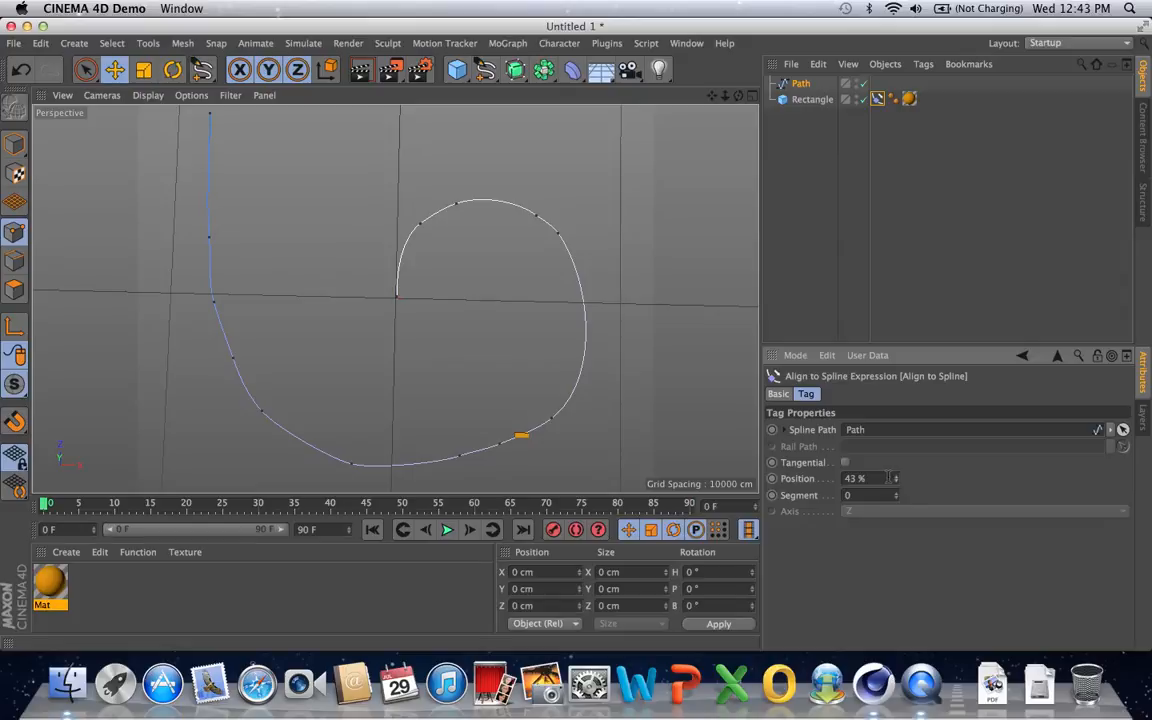
pyautogui.click(897, 480)
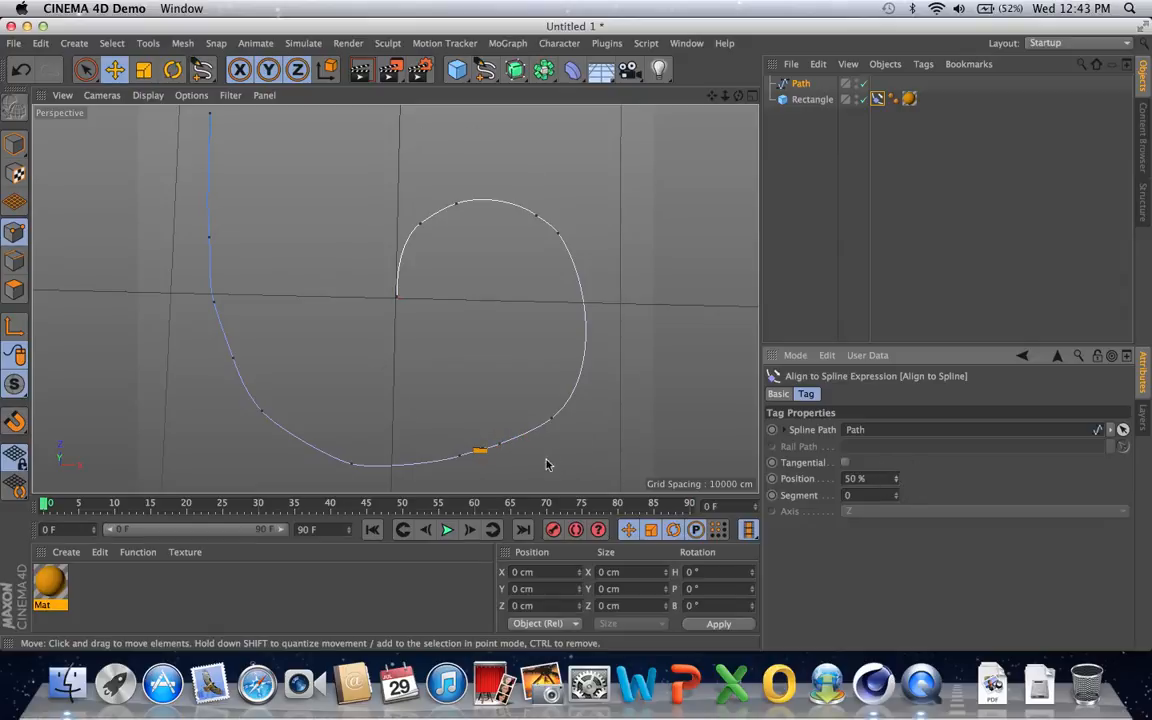
pyautogui.moveTo(896, 479); pyautogui.dragTo(896, 460)
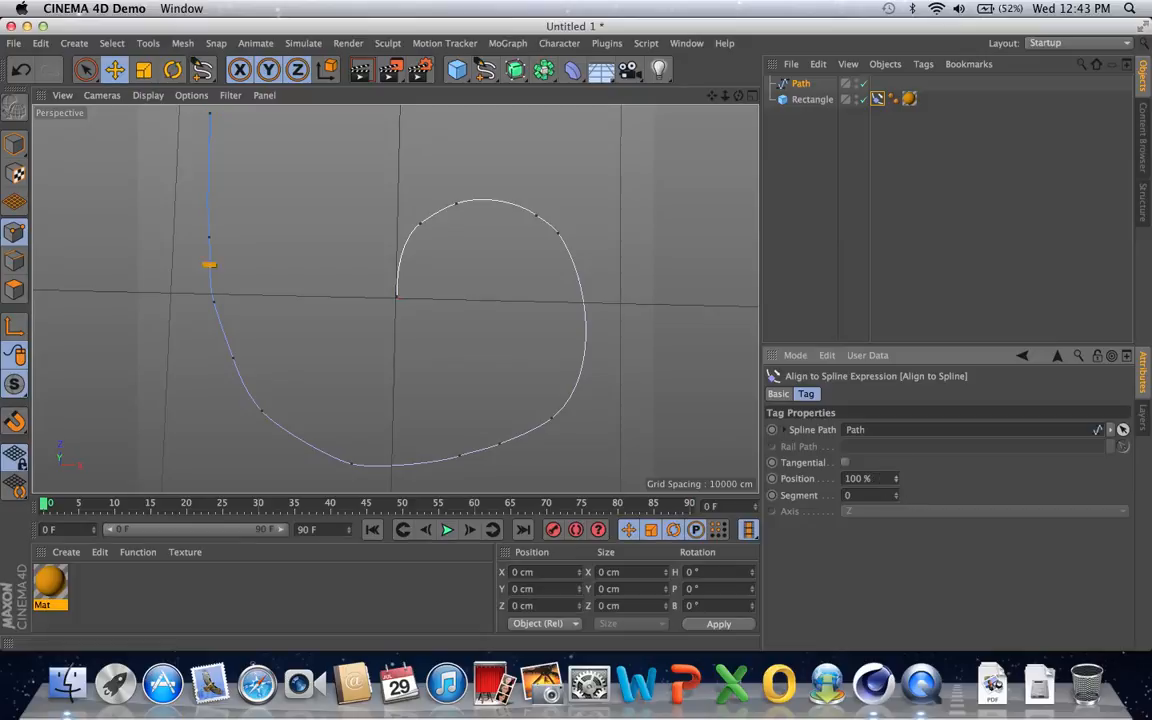
pyautogui.moveTo(896, 478); pyautogui.dragTo(896, 520)
# Turn on autokeying and keyframe the Position of the Rectangle's Align to Spline tag at 100 % on frame 90
pyautogui.click(814, 100)
pyautogui.click(877, 98)
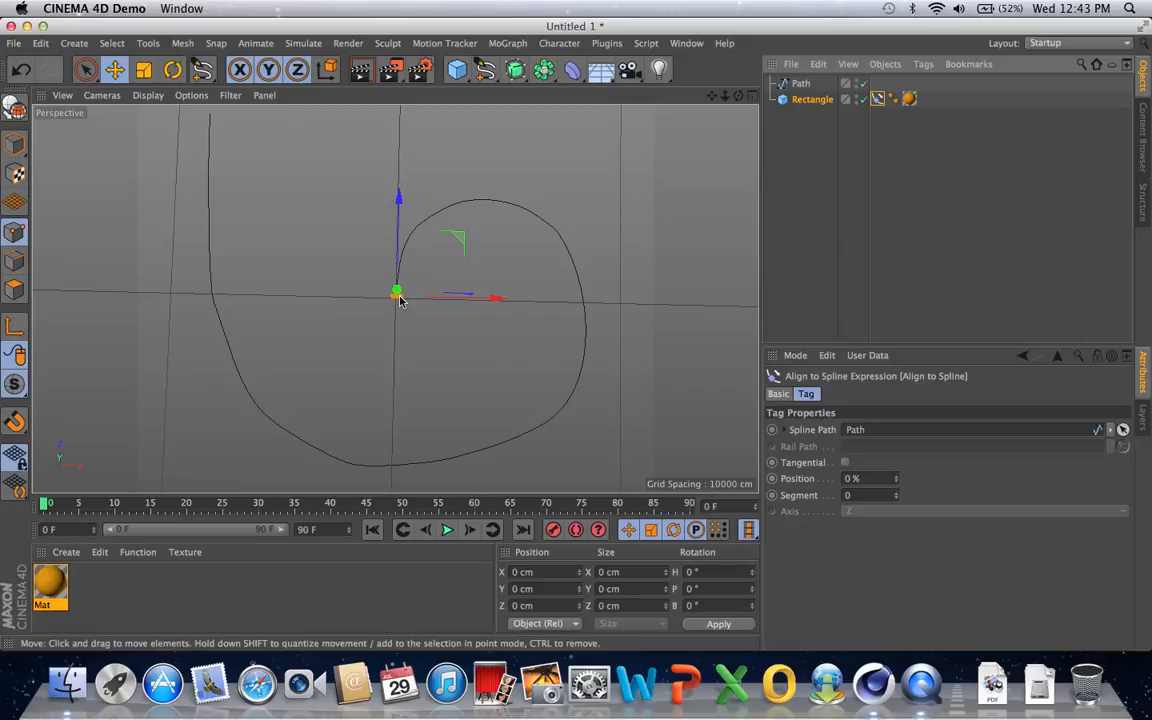
pyautogui.click(575, 530)
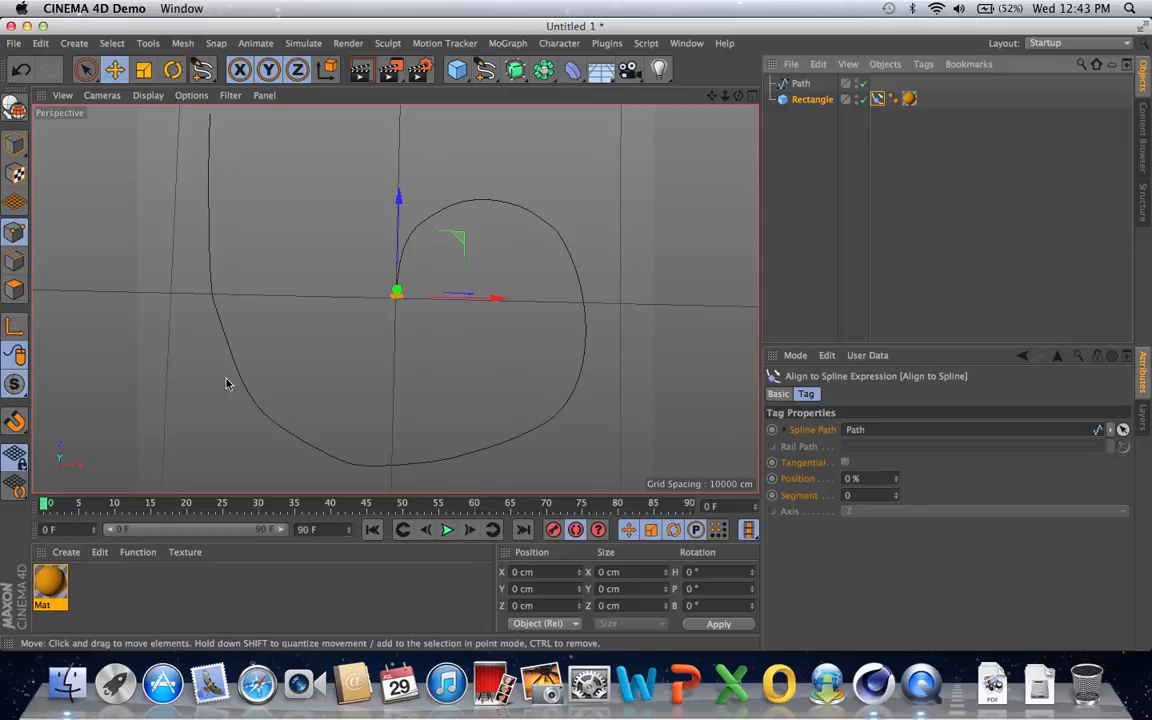
pyautogui.moveTo(45, 505); pyautogui.dragTo(757, 507)
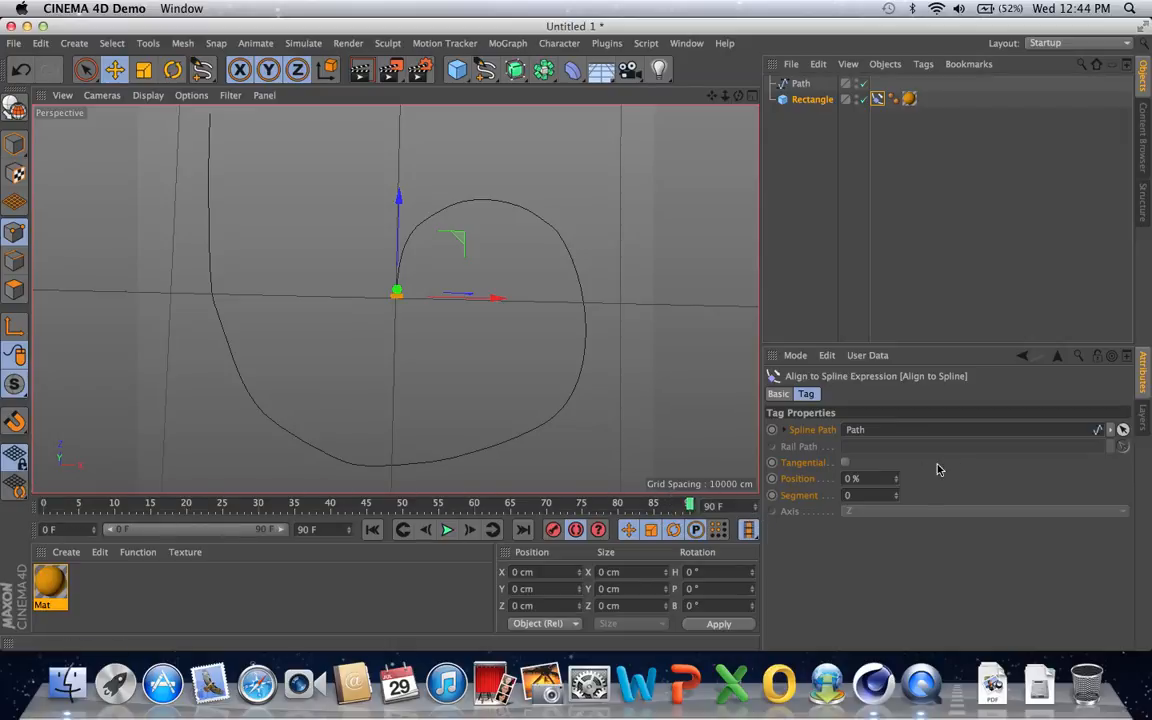
pyautogui.moveTo(896, 482); pyautogui.dragTo(898, 450)
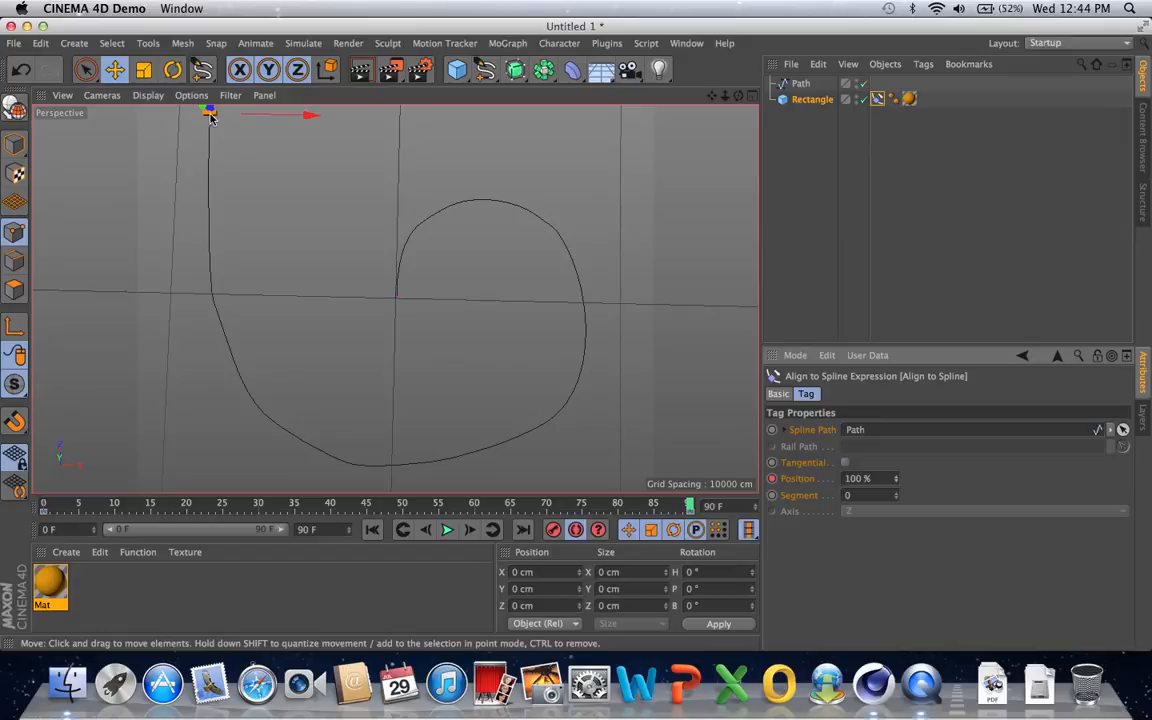
# Play back the animation of the Rectangle along the spline, including a run from frame 0
pyautogui.click(447, 534)
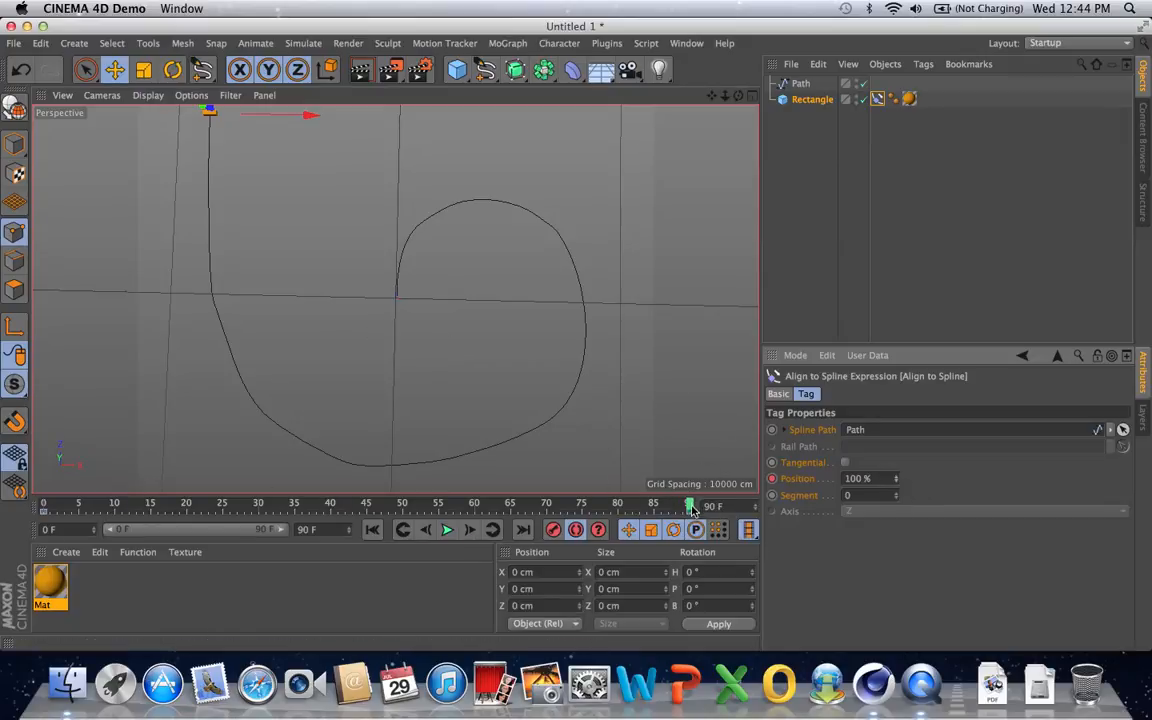
pyautogui.click(448, 531)
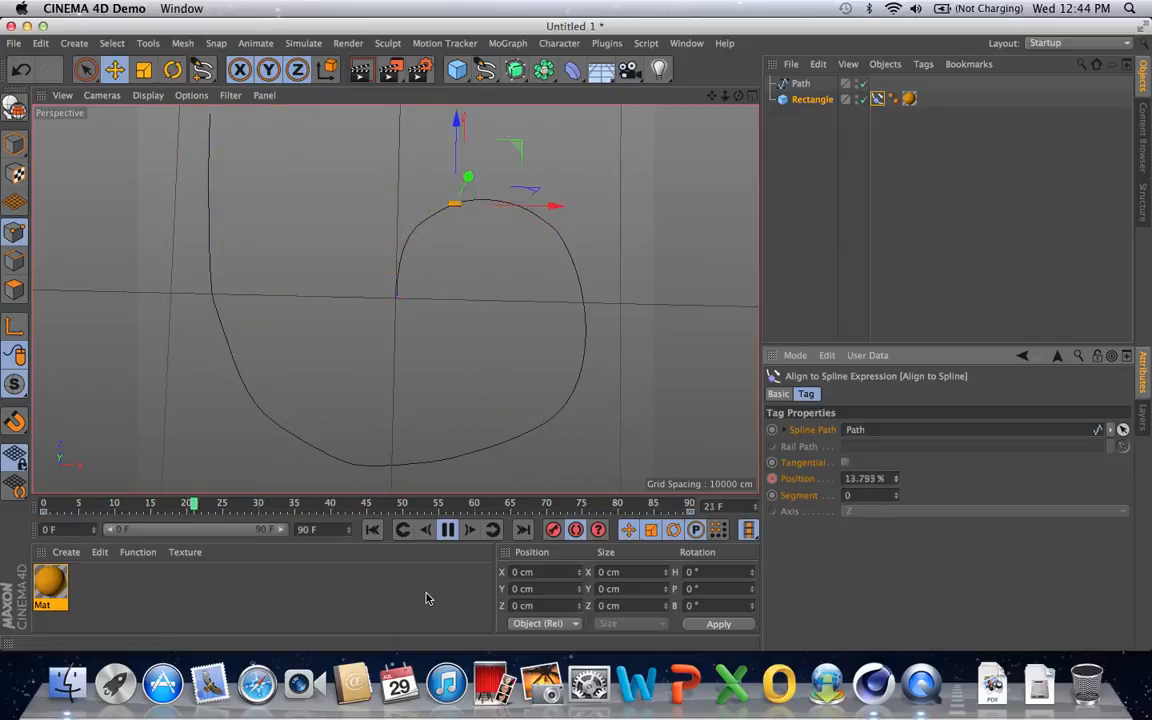
pyautogui.click(447, 530)
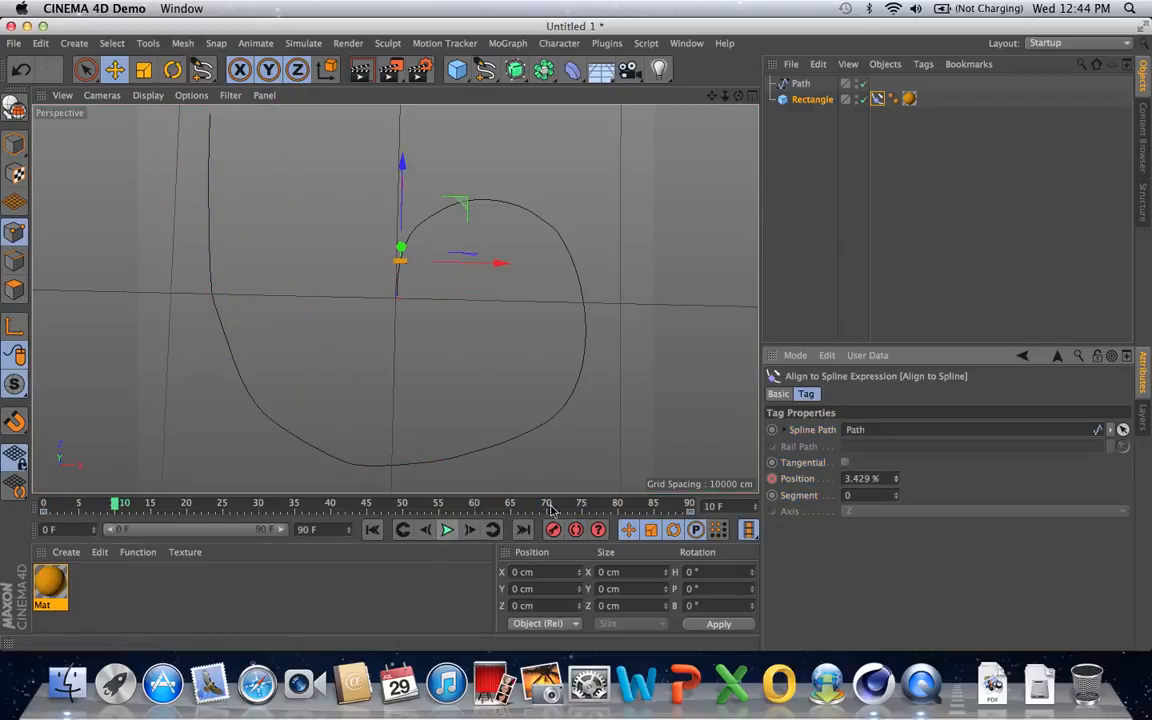
pyautogui.moveTo(113, 508); pyautogui.dragTo(44, 504)
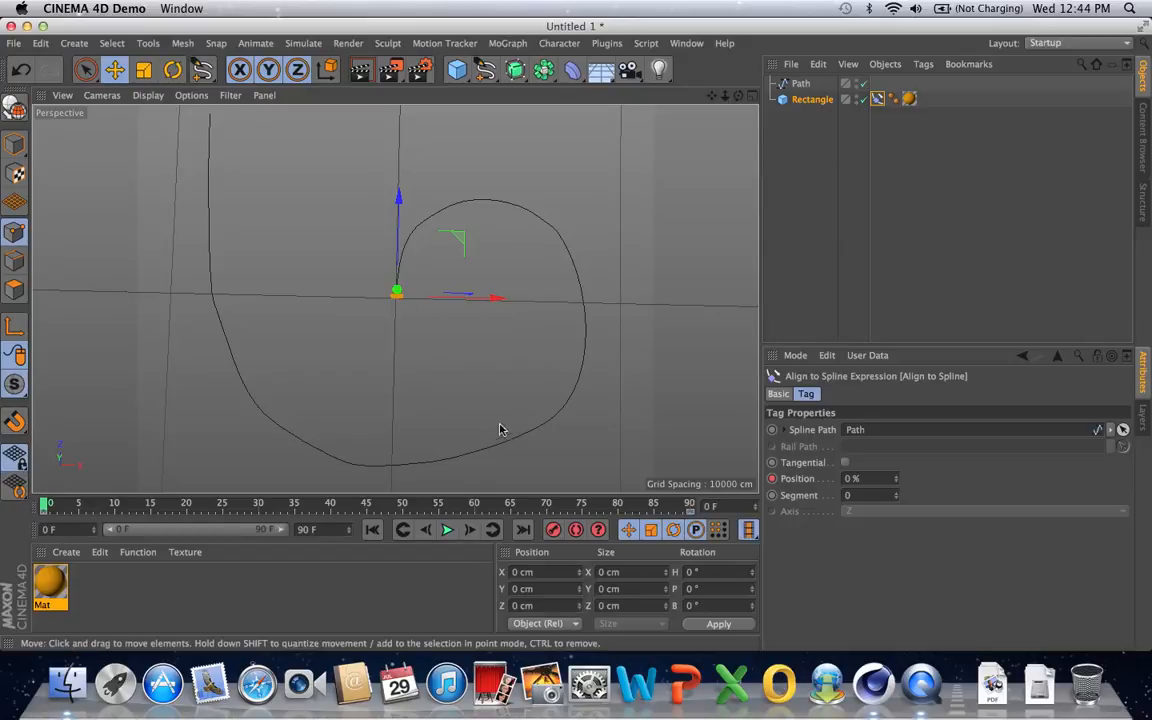
pyautogui.click(447, 530)
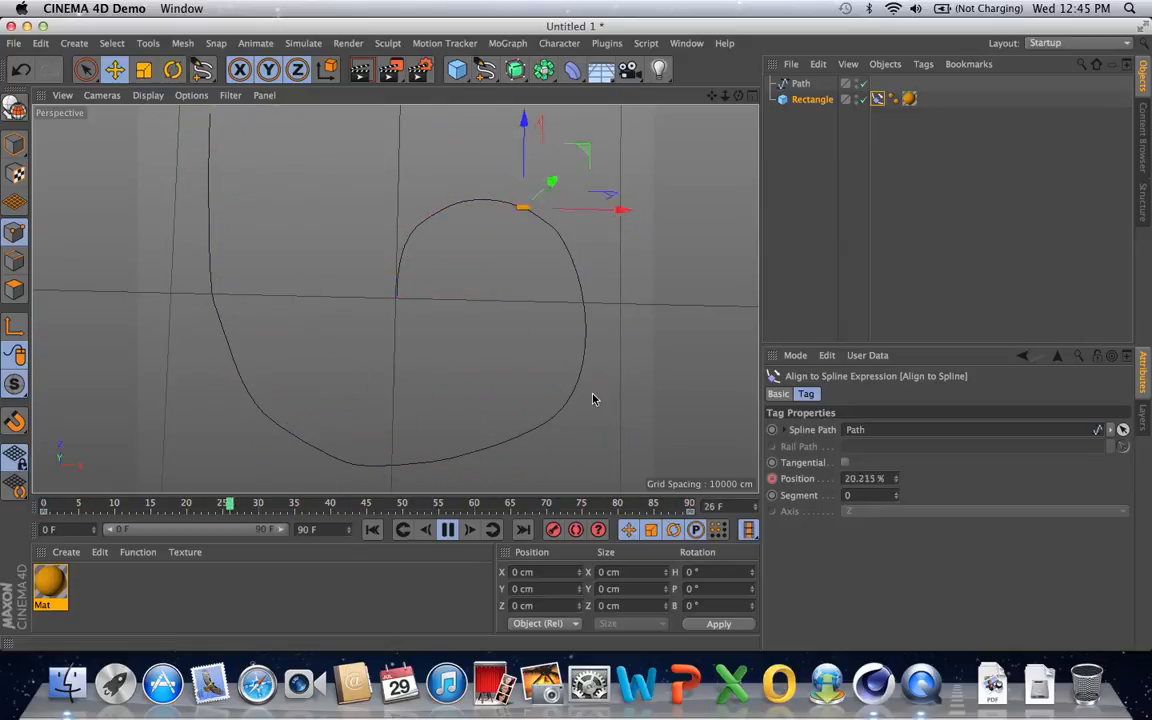
pyautogui.click(447, 529)
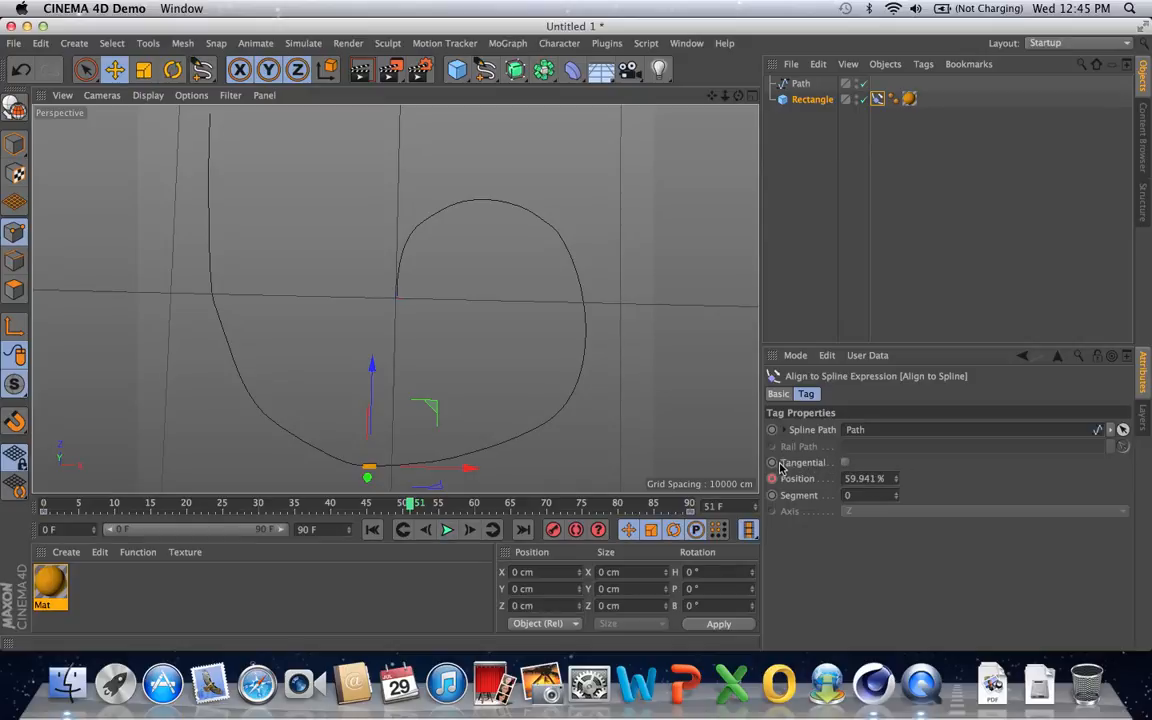
# Turn on Tangential for the Align to Spline tag, preview the motion from frame 0 and return to frame 0
pyautogui.click(845, 463)
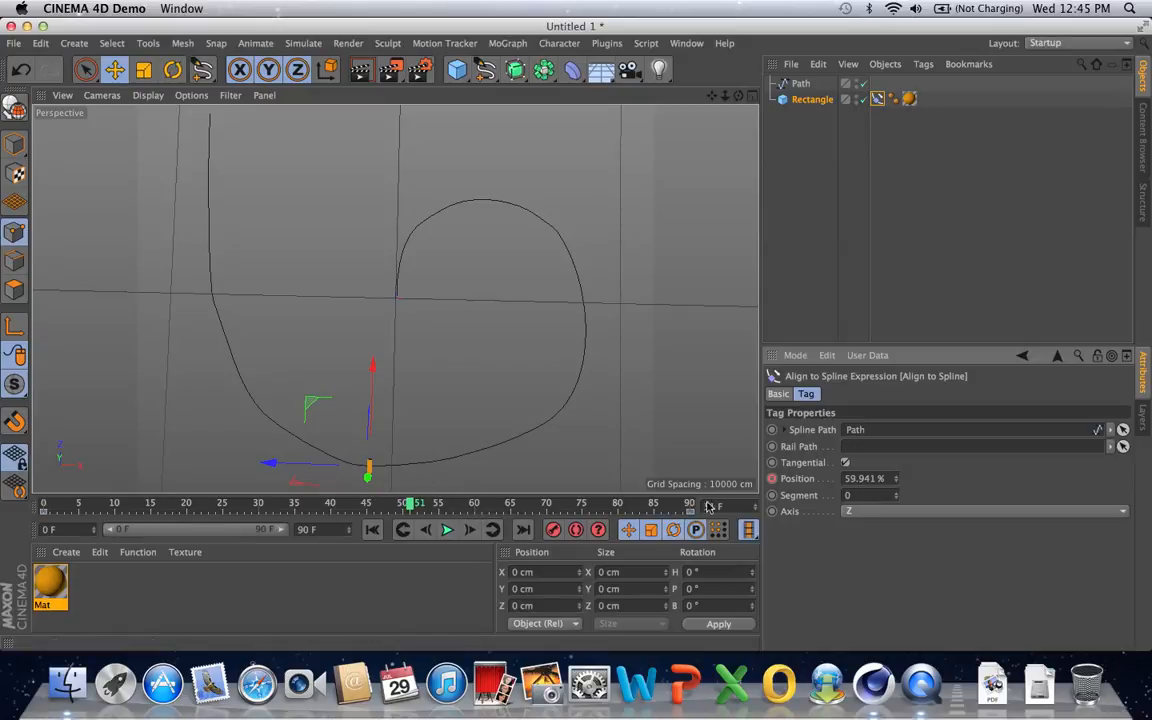
pyautogui.moveTo(410, 503); pyautogui.dragTo(16, 510)
pyautogui.click(447, 530)
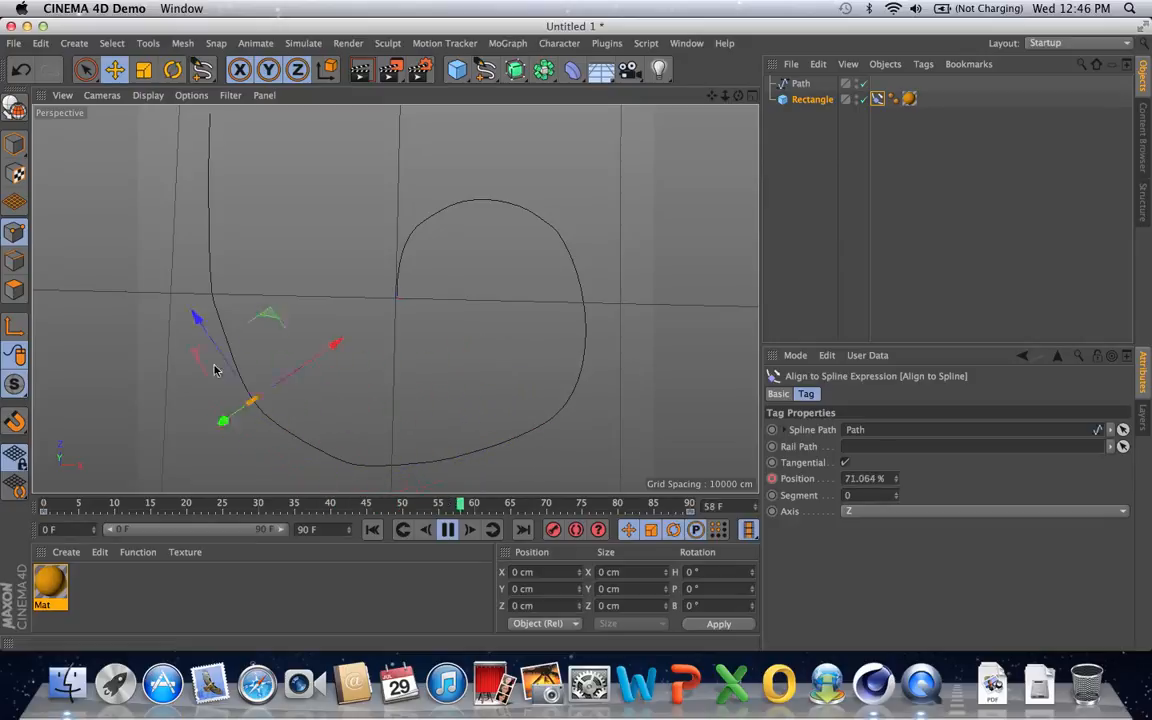
pyautogui.click(447, 531)
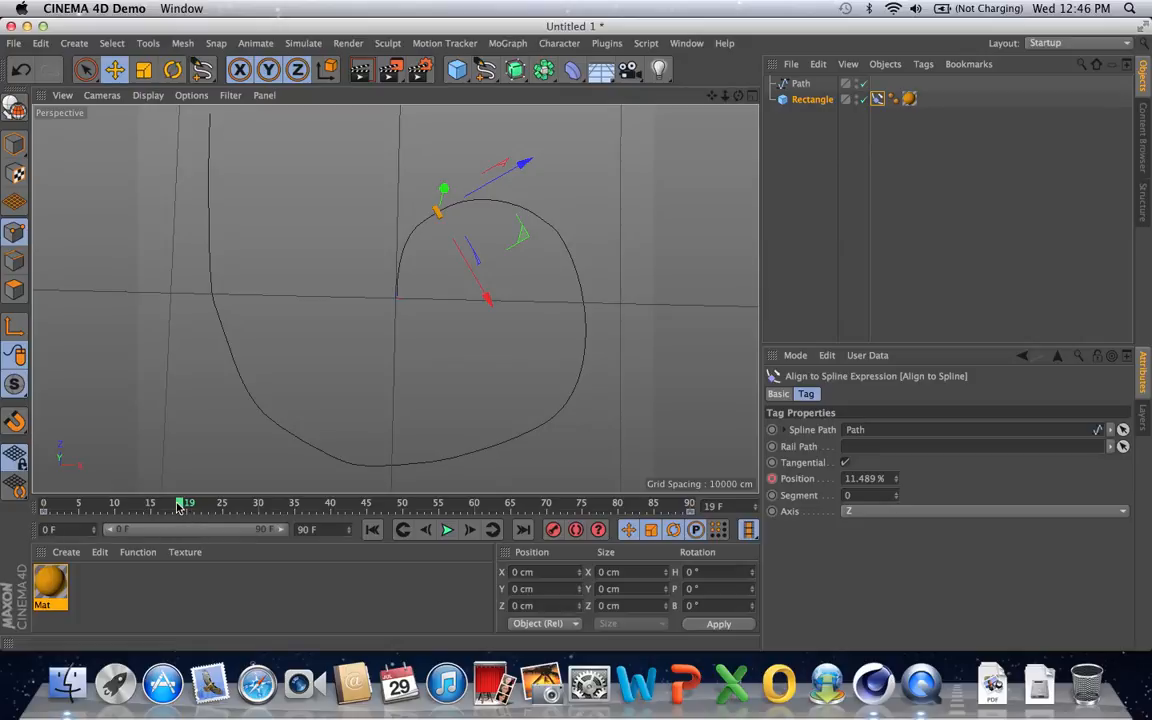
pyautogui.moveTo(182, 506); pyautogui.dragTo(6, 477)
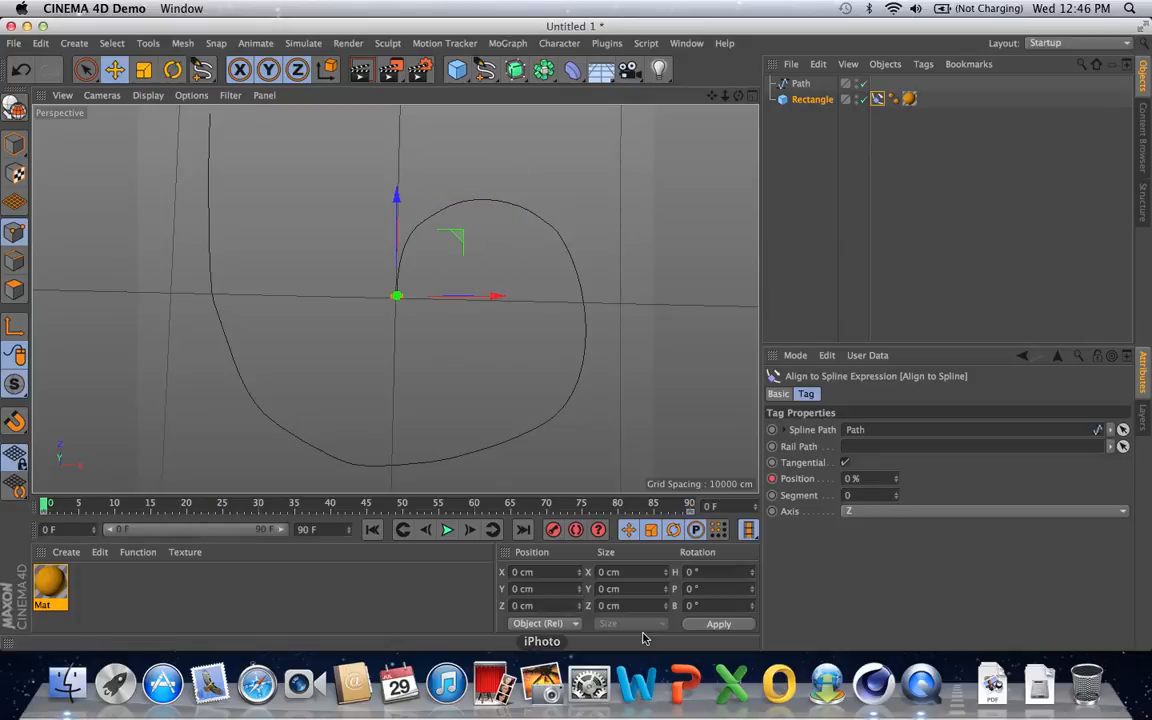
pyautogui.click(447, 530)
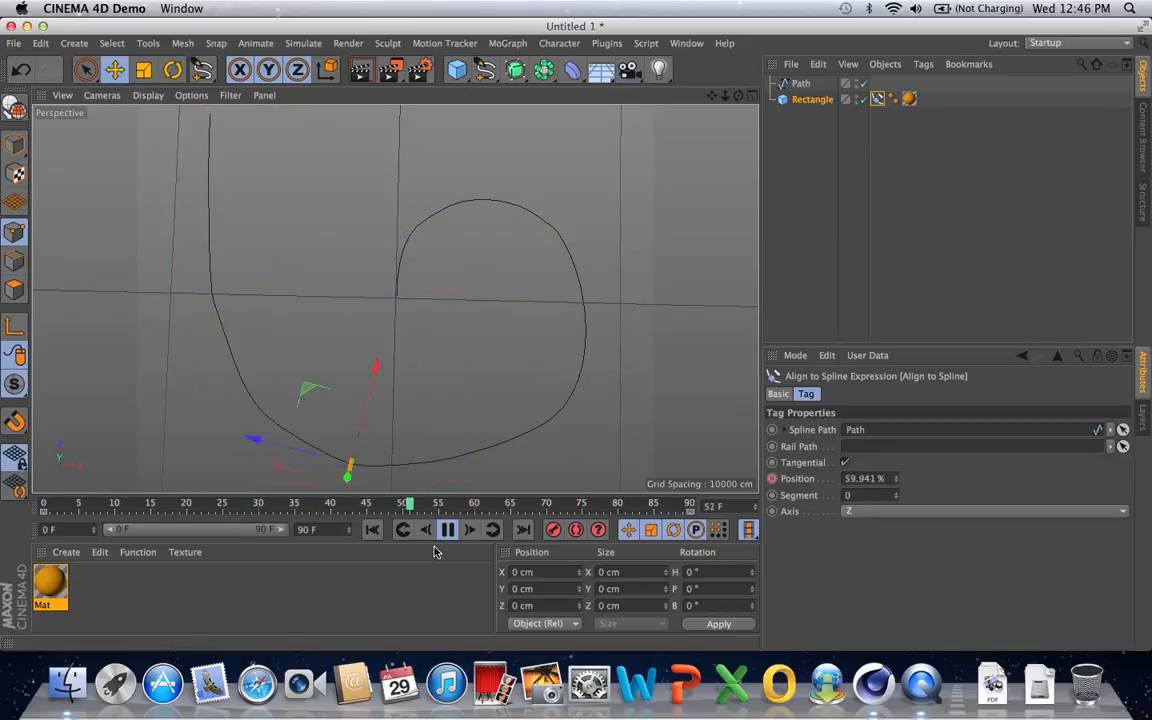
pyautogui.click(448, 537)
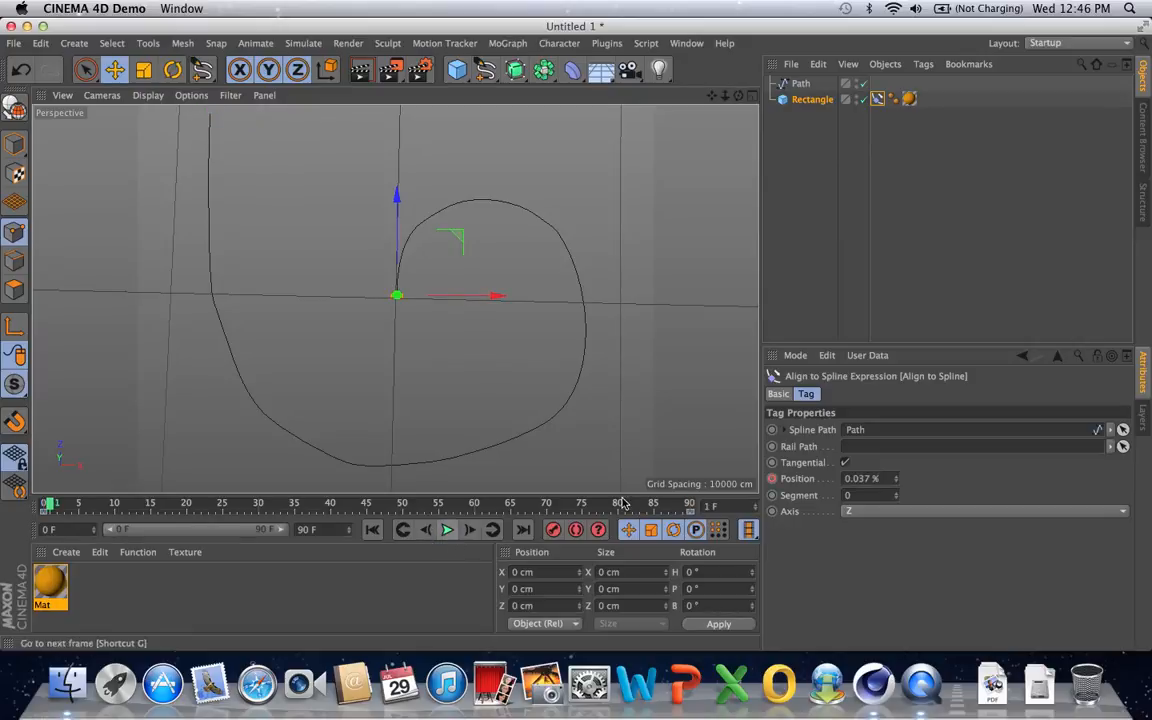
pyautogui.click(49, 504)
pyautogui.click(46, 504)
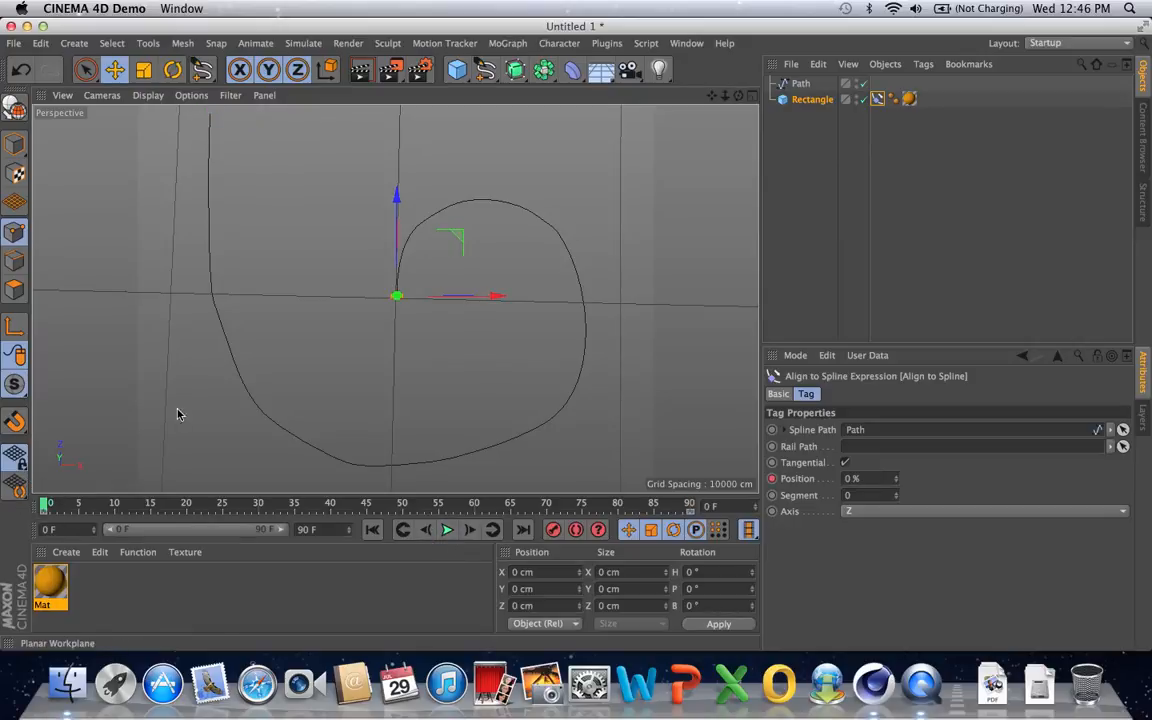
# Set the Path spline's Intermediate Points to Uniform, preview the animation and return to frame 0
pyautogui.click(800, 84)
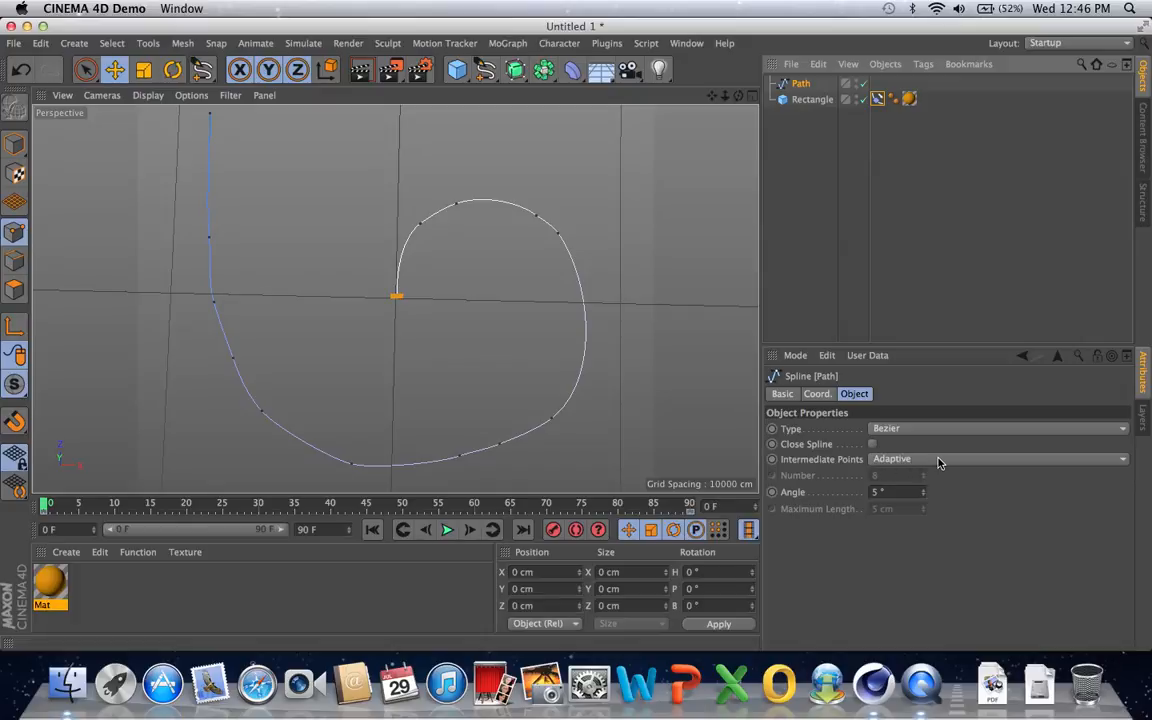
pyautogui.click(993, 458)
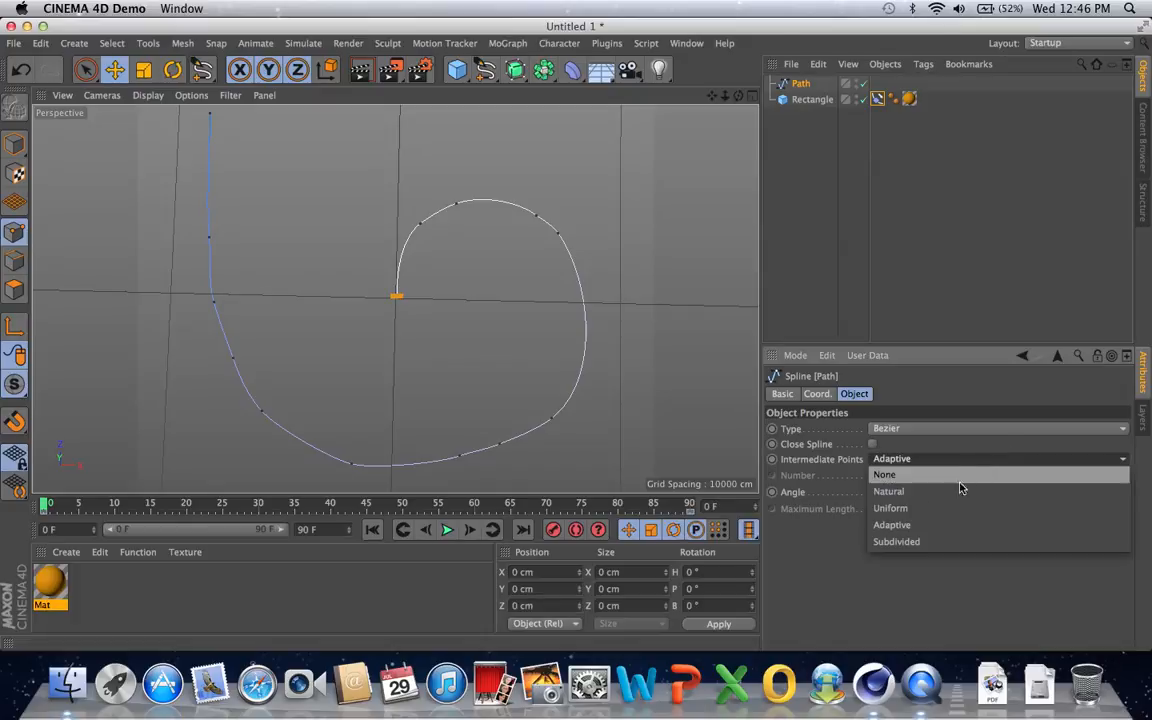
pyautogui.click(944, 509)
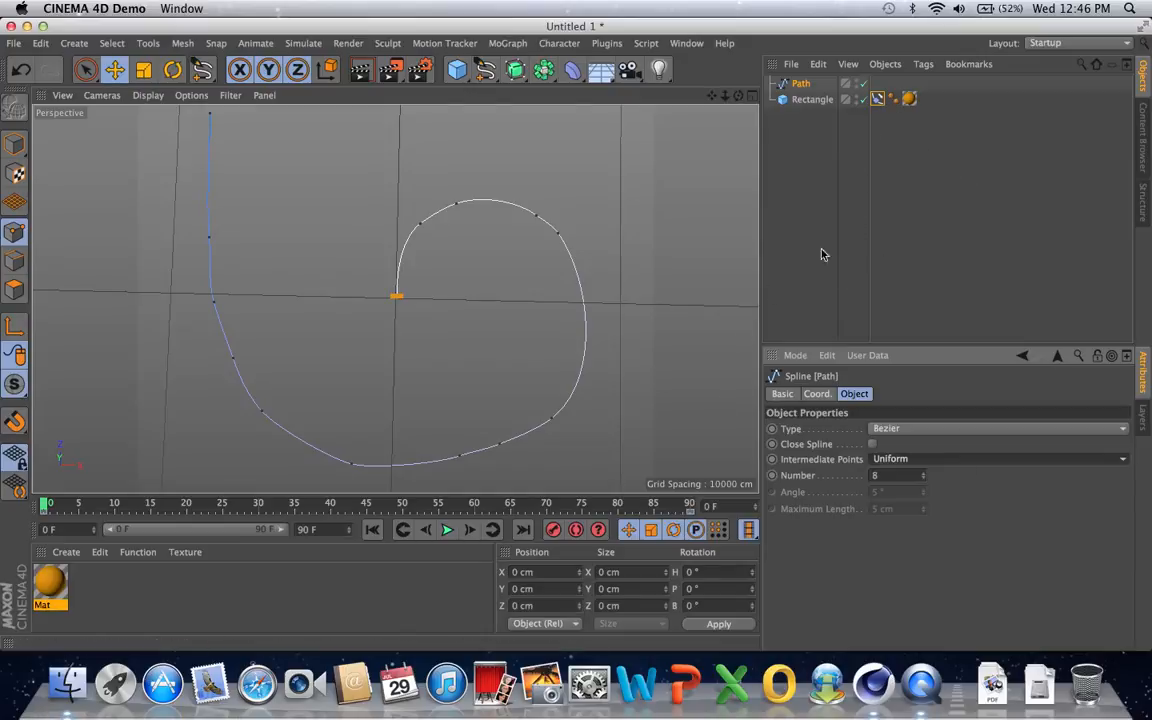
pyautogui.click(447, 531)
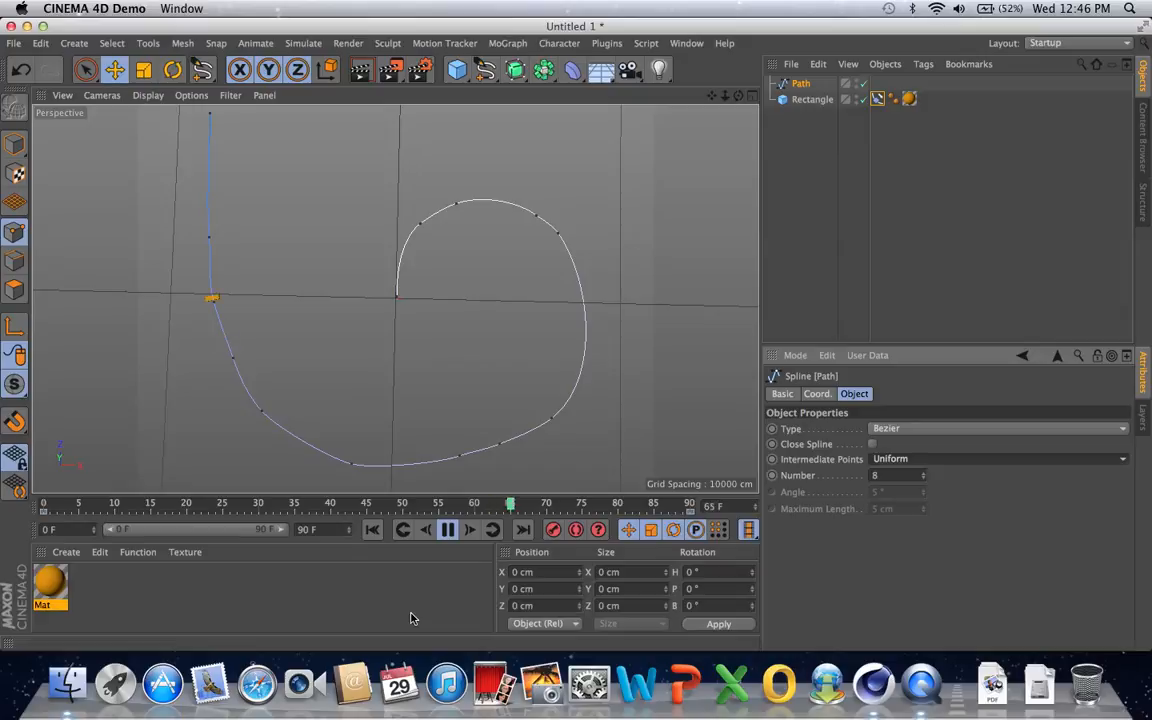
pyautogui.click(448, 537)
pyautogui.moveTo(231, 505)
pyautogui.mouseDown()
pyautogui.moveTo(36, 470)
pyautogui.moveTo(16, 478)
pyautogui.mouseUp()
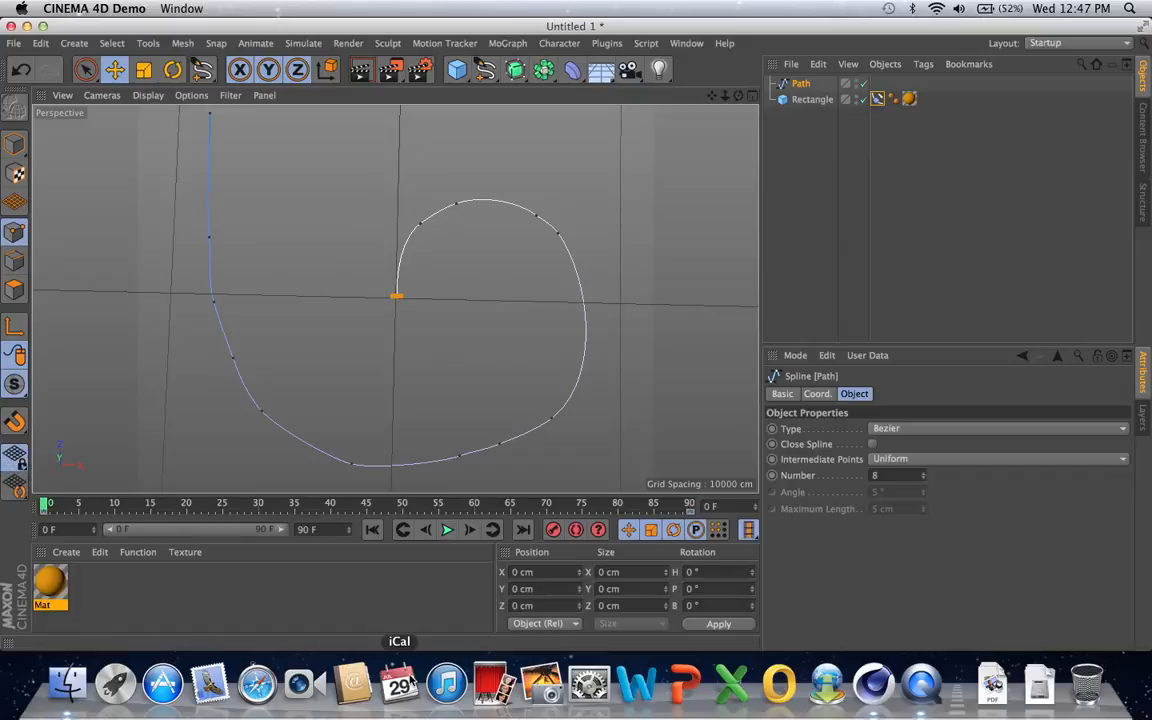
# Try the X and Y axes for the Rectangle's Align to Spline tag, then restore the Z axis
pyautogui.moveTo(725, 95); pyautogui.dragTo(770, 104)
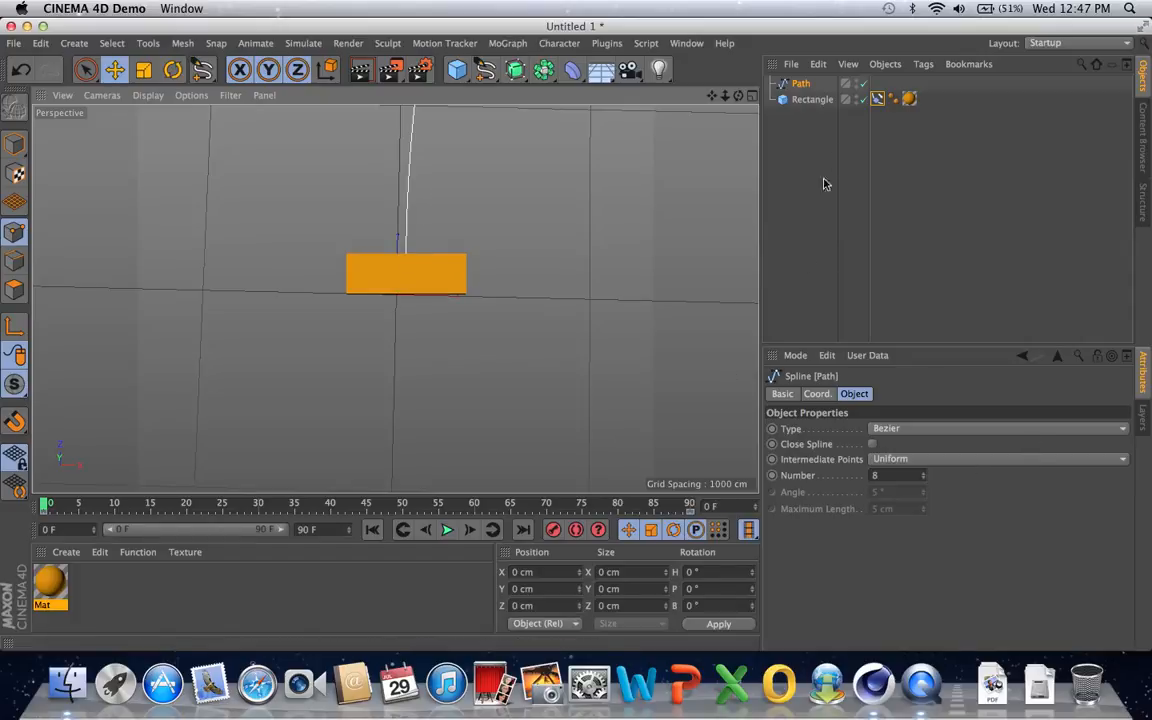
pyautogui.click(878, 99)
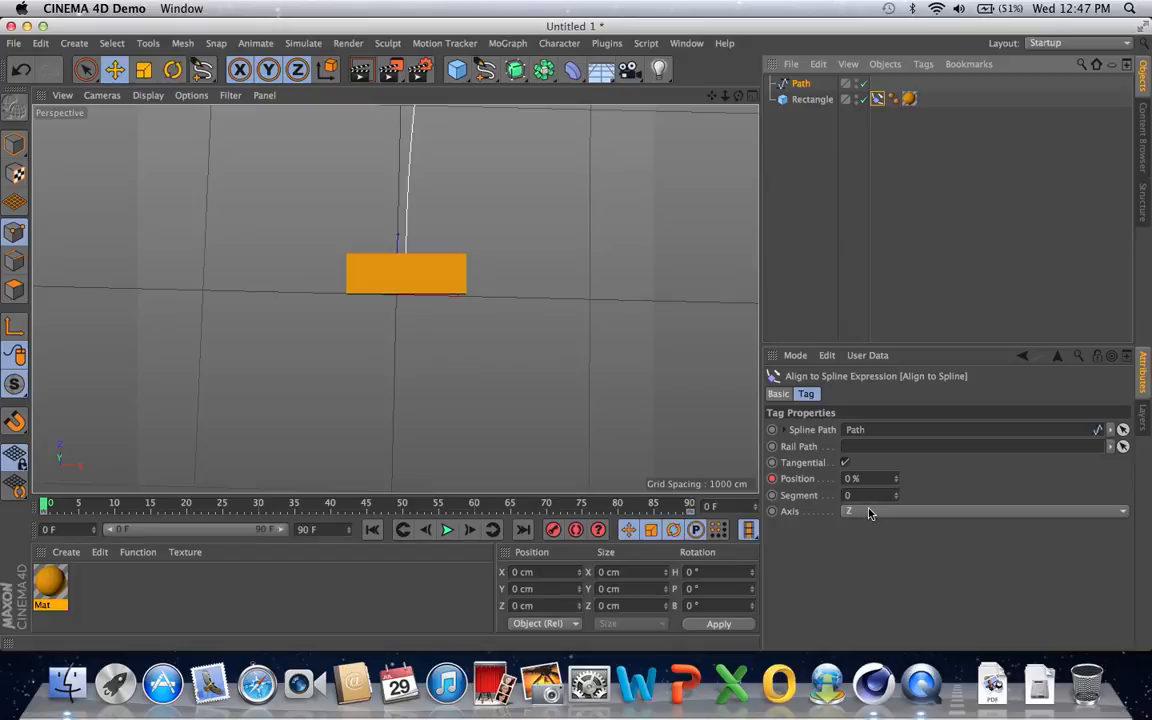
pyautogui.click(853, 513)
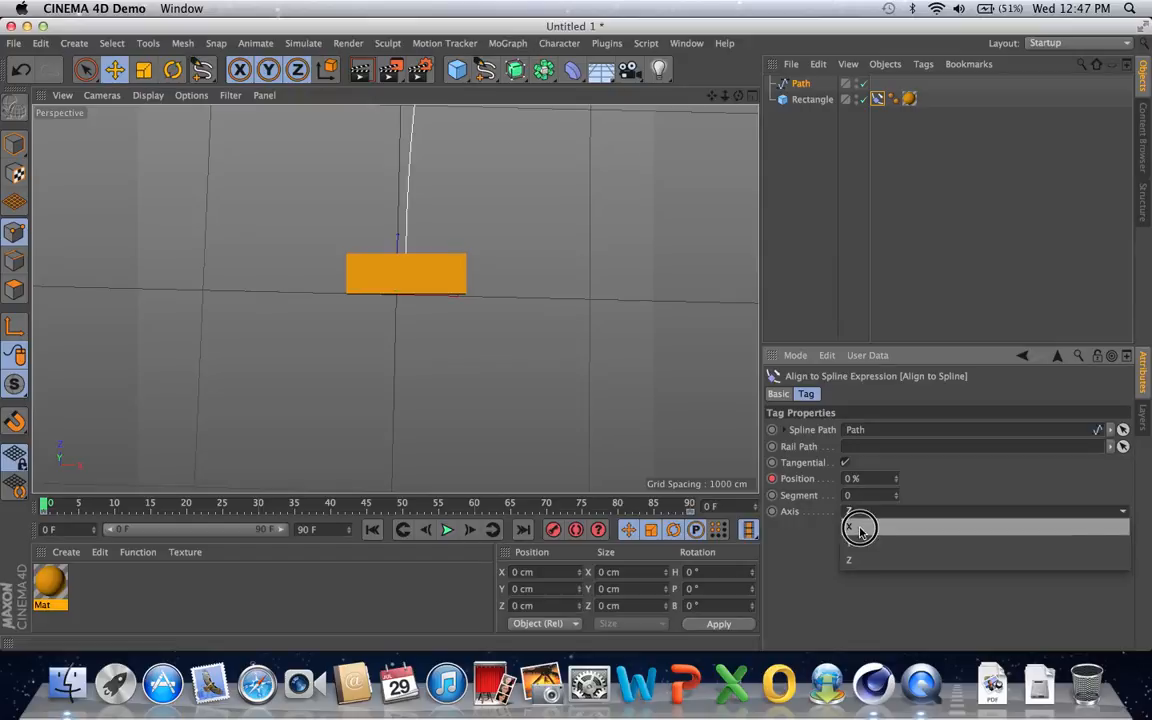
pyautogui.click(859, 530)
pyautogui.click(859, 513)
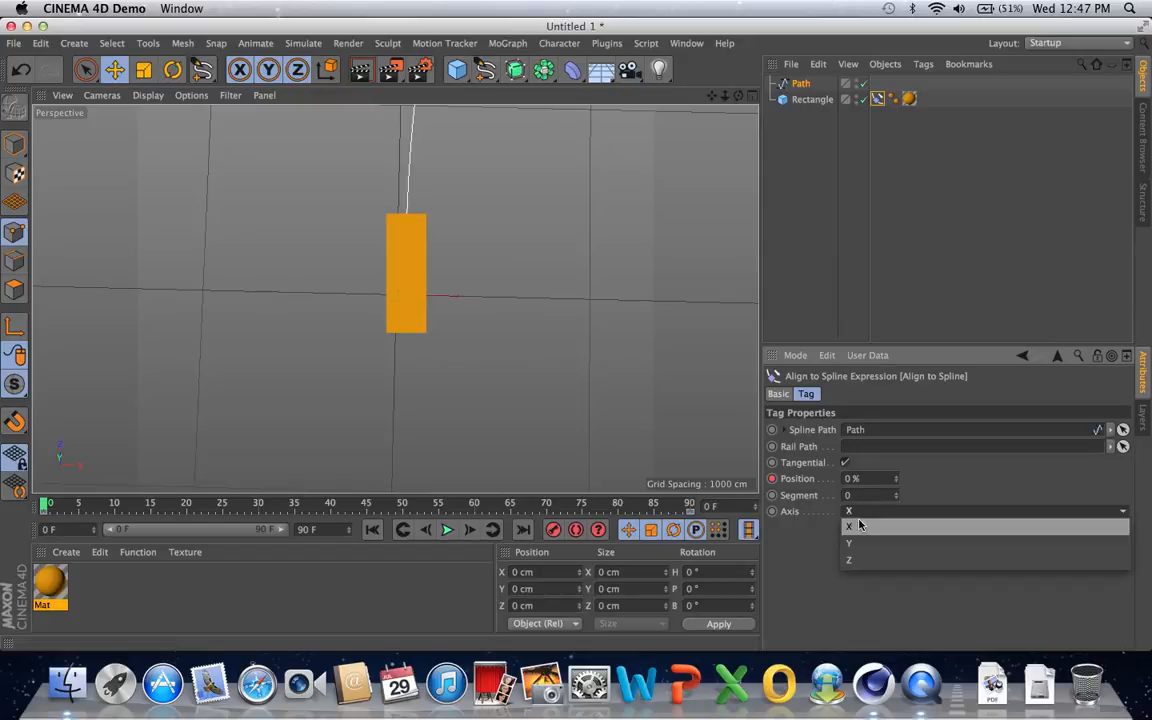
pyautogui.click(869, 543)
pyautogui.click(881, 510)
pyautogui.click(872, 559)
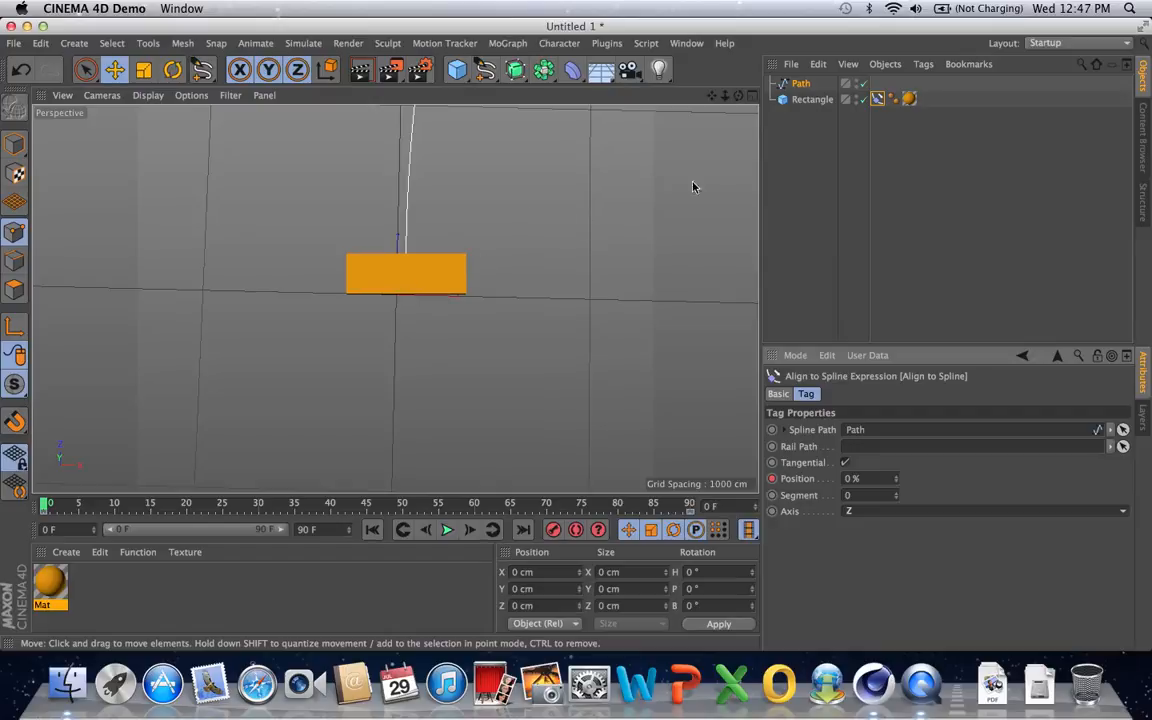
# Set the Axis of the Rectangle's Align to Spline tag to X
pyautogui.moveTo(738, 95); pyautogui.dragTo(456, 298)
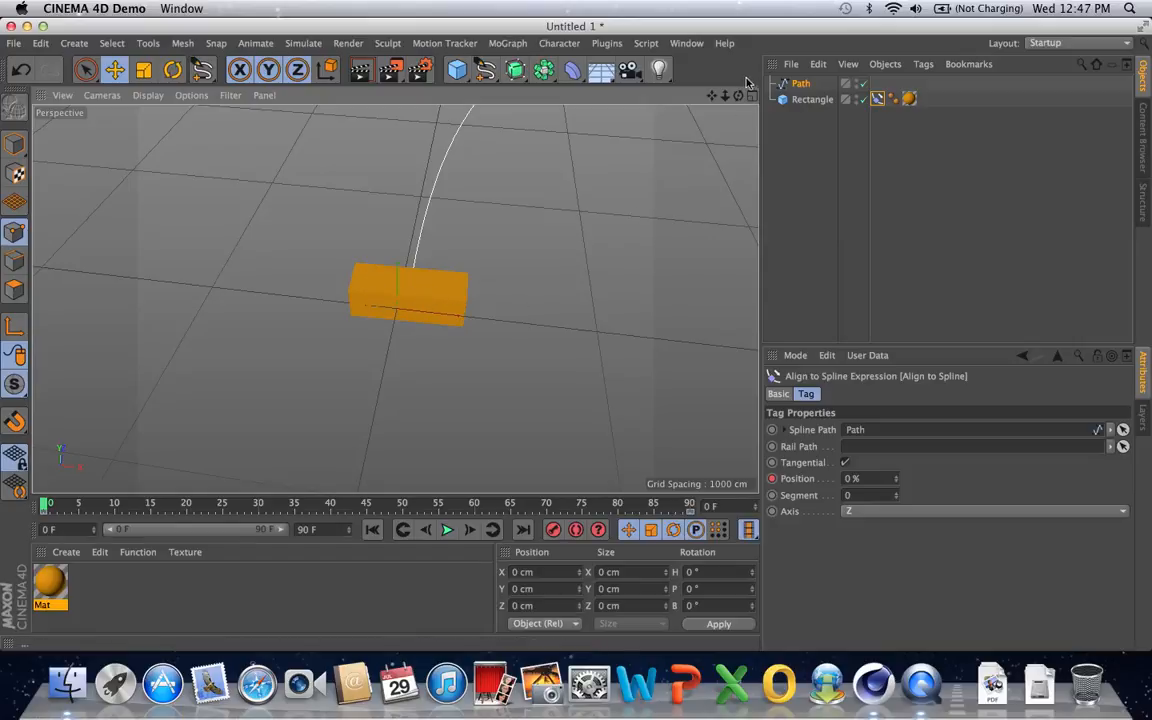
pyautogui.moveTo(425, 310)
pyautogui.keyDown('alt'); pyautogui.mouseDown()
pyautogui.moveTo(395, 298)
pyautogui.moveTo(426, 298)
pyautogui.mouseUp(); pyautogui.keyUp('alt')
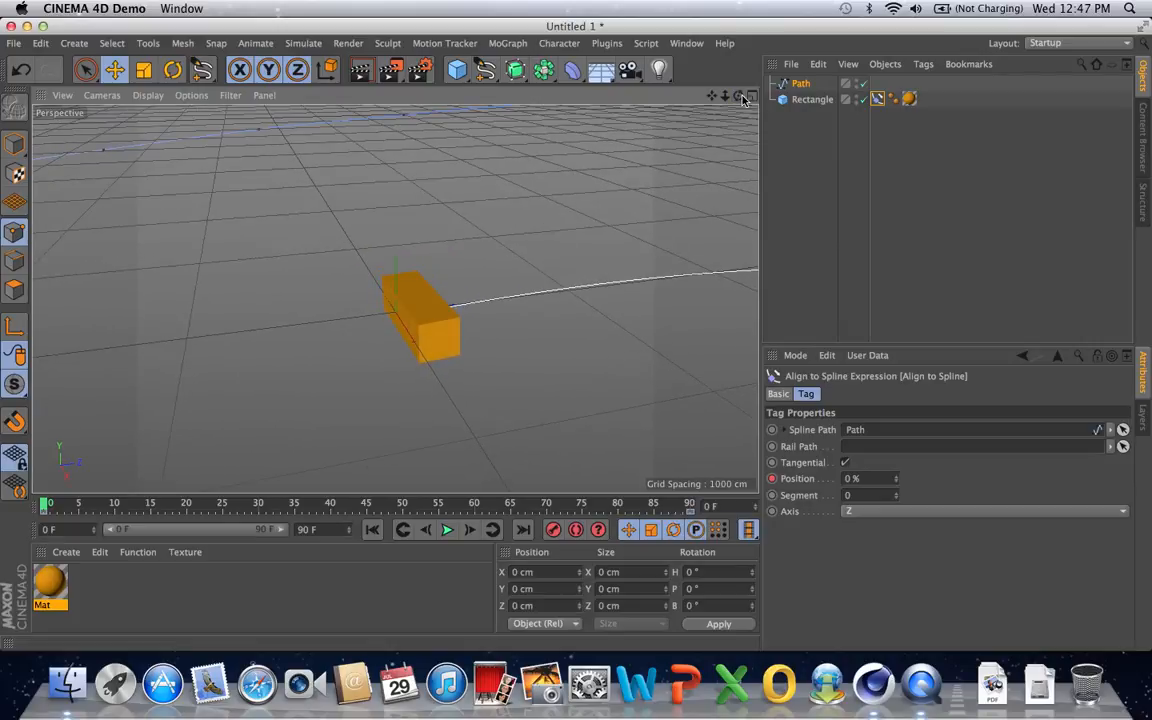
pyautogui.click(884, 509)
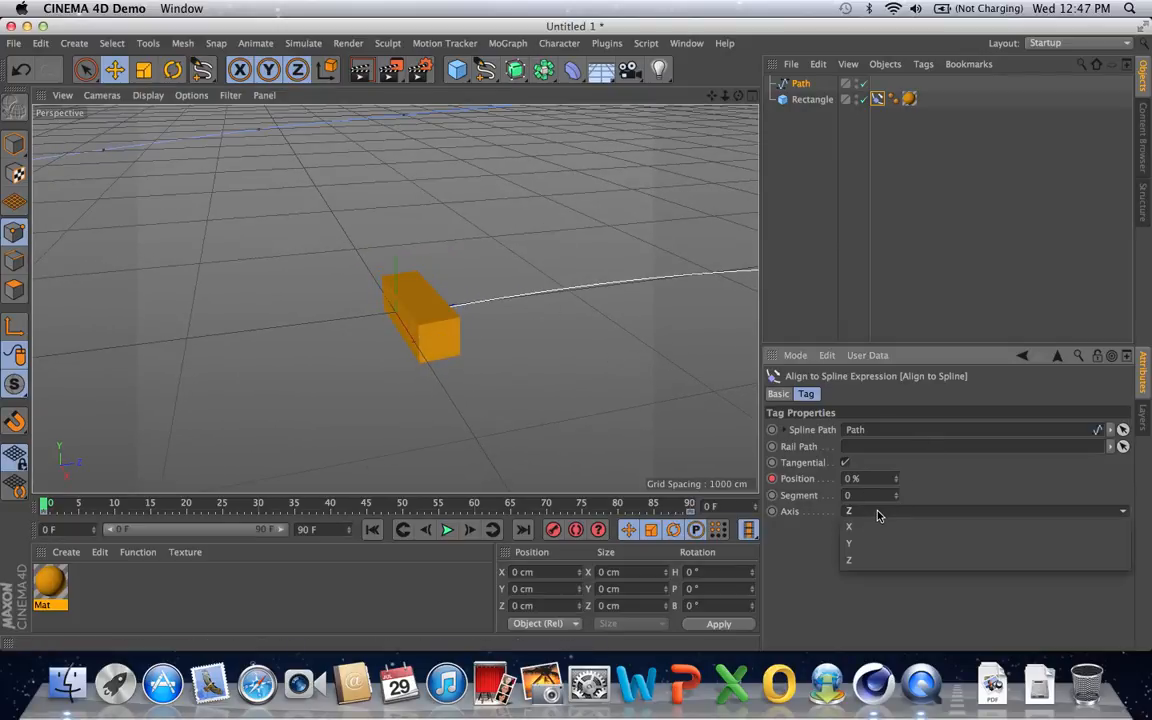
pyautogui.click(860, 528)
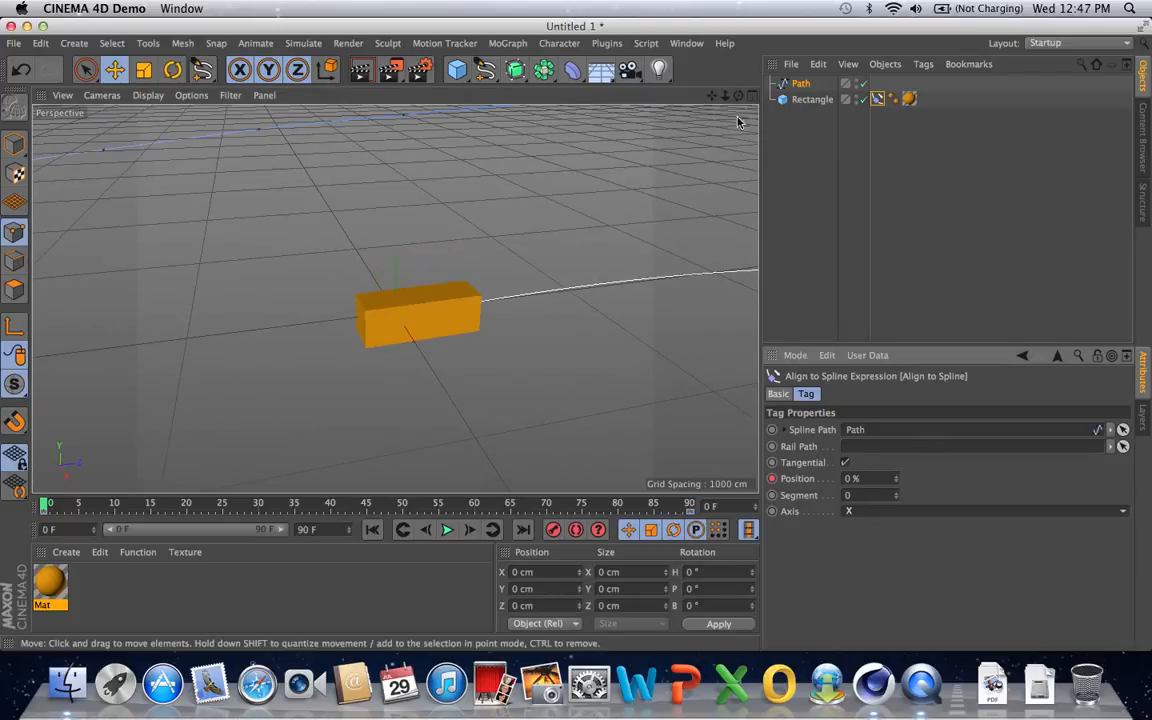
# Play back the Rectangle's motion with the whole spline in view, return to frame 0 and replay it
pyautogui.keyDown('alt'); pyautogui.moveTo(420, 300); pyautogui.dragTo(395, 298); pyautogui.keyUp('alt')
pyautogui.moveTo(725, 95); pyautogui.dragTo(401, 308)
pyautogui.click(447, 530)
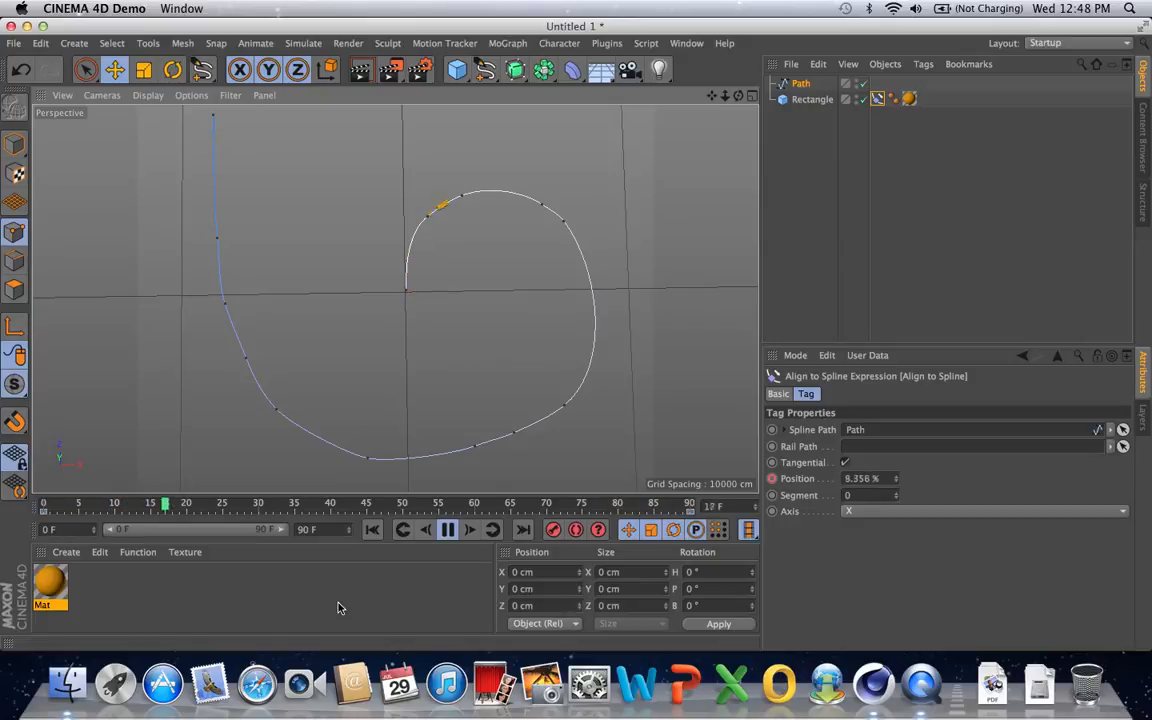
pyautogui.click(446, 536)
pyautogui.moveTo(490, 505); pyautogui.dragTo(20, 503)
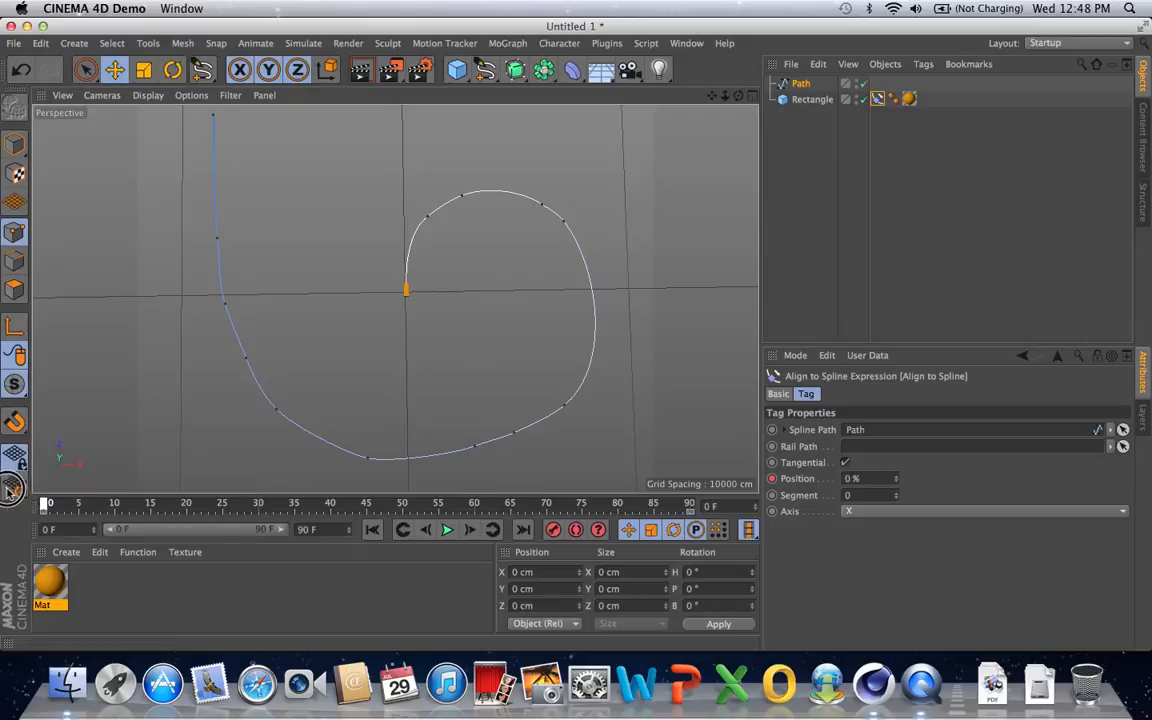
pyautogui.click(485, 70)
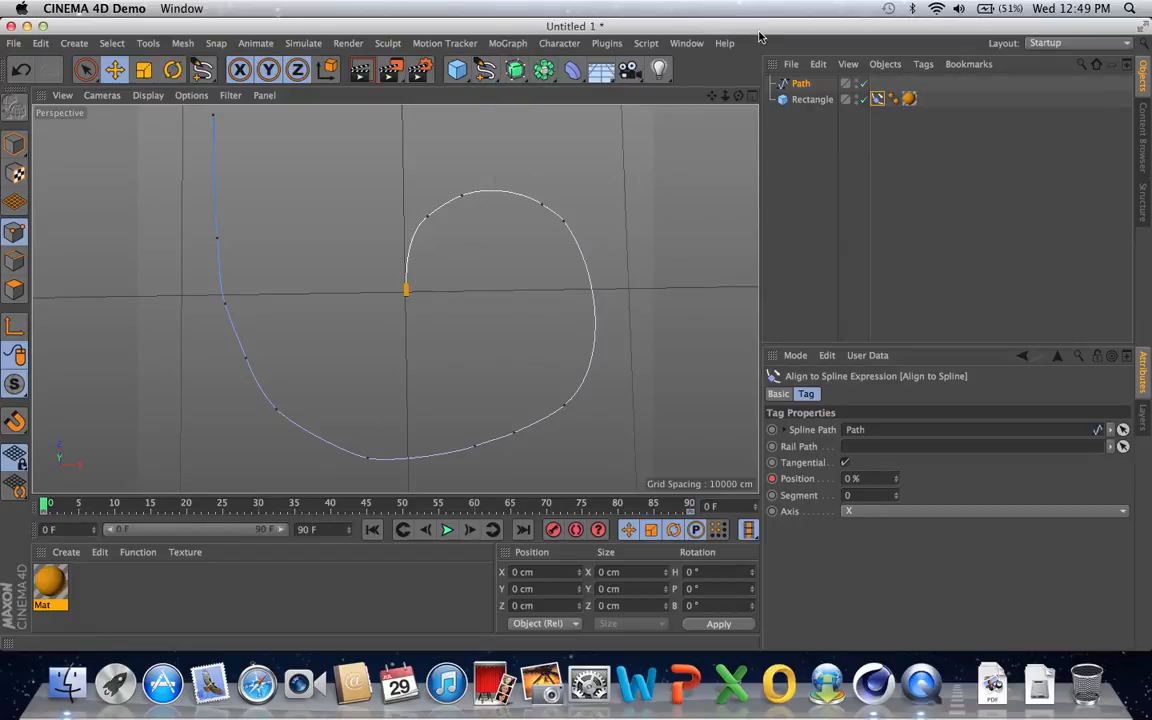
pyautogui.click(447, 530)
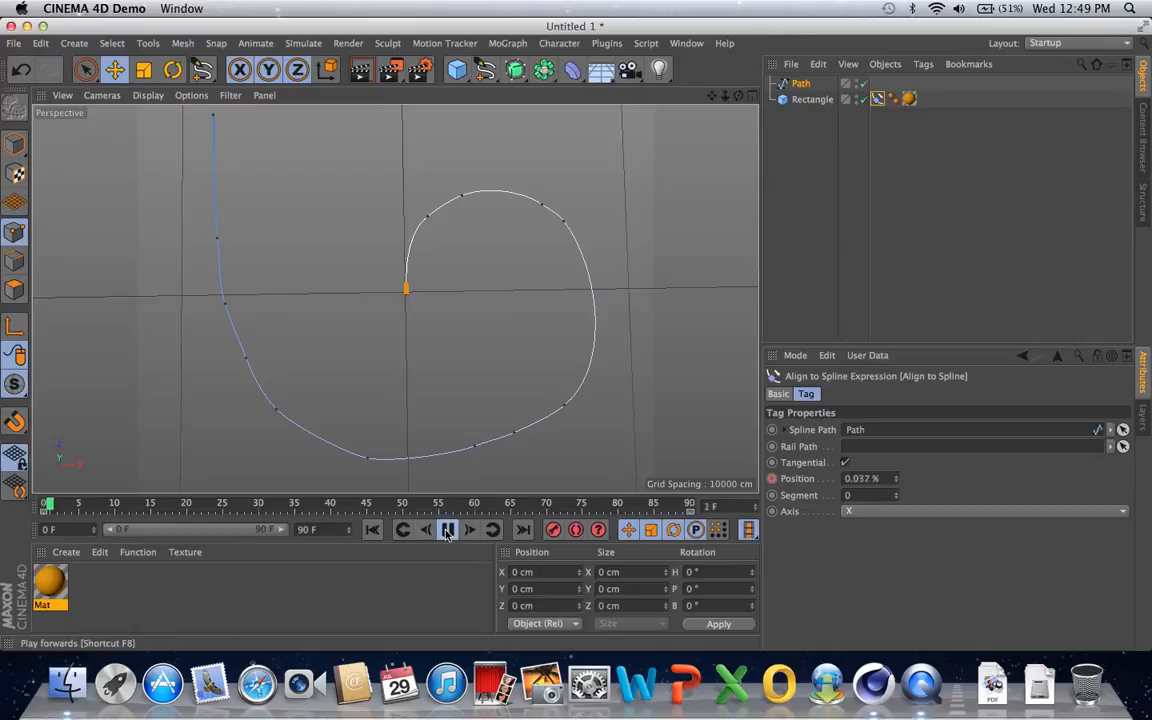